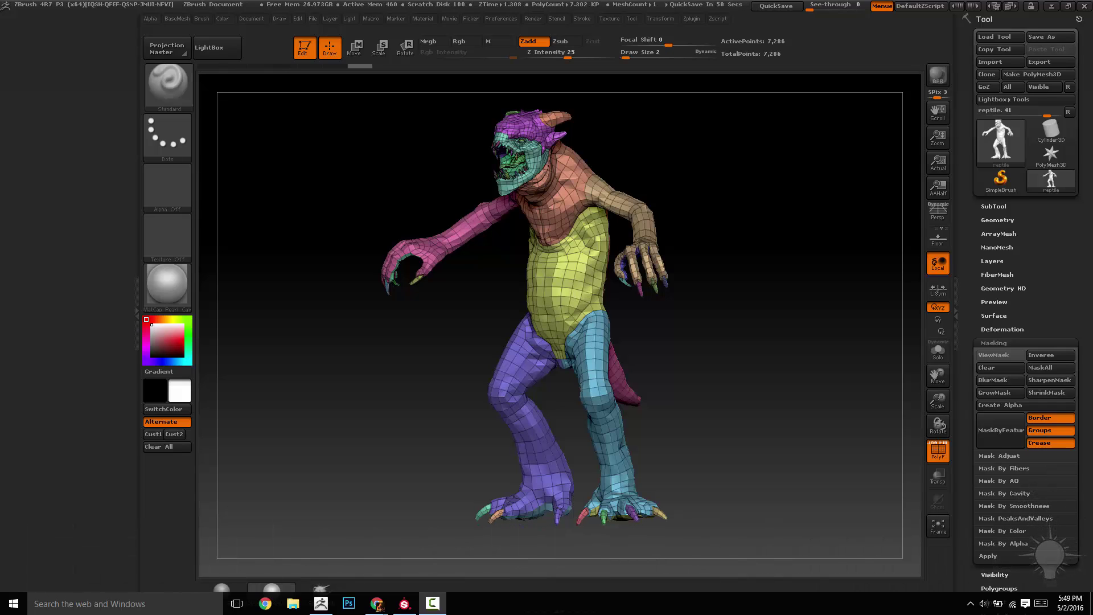
Dock the Zplugin palette beside the canvas and expand the Multi Map Exporter and Geometry settings.
left_click(690, 19)
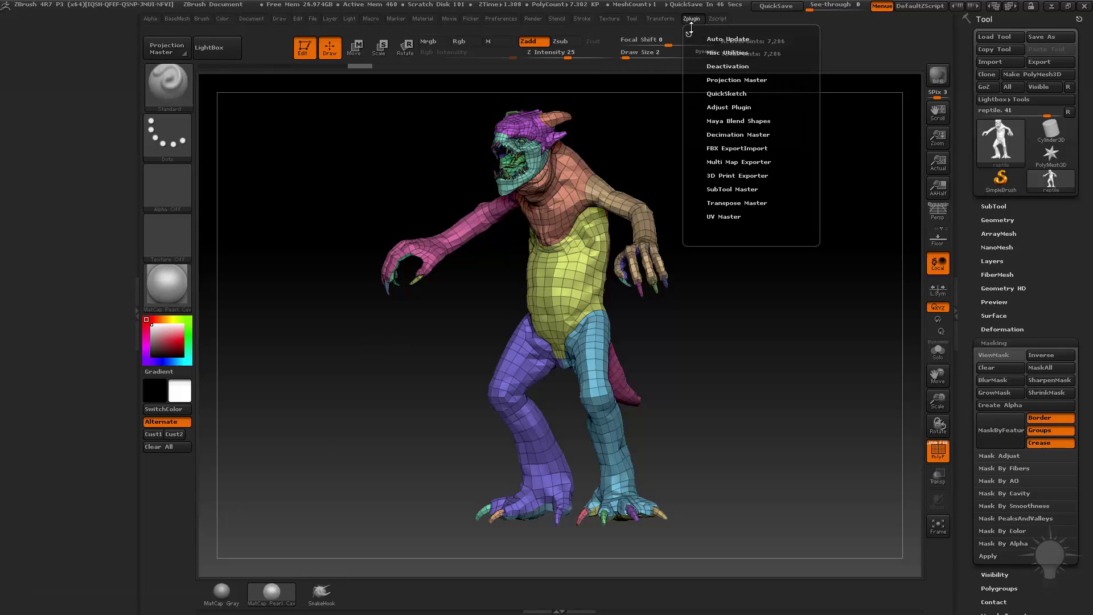
left_click_drag(688, 34, 65, 231)
left_click(42, 158)
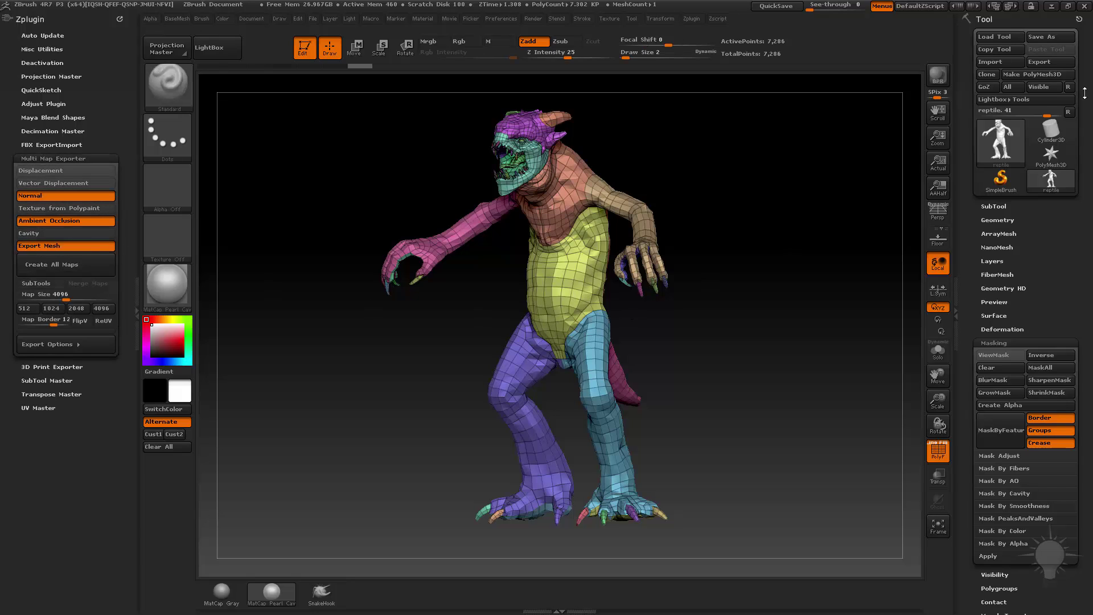
left_click(998, 221)
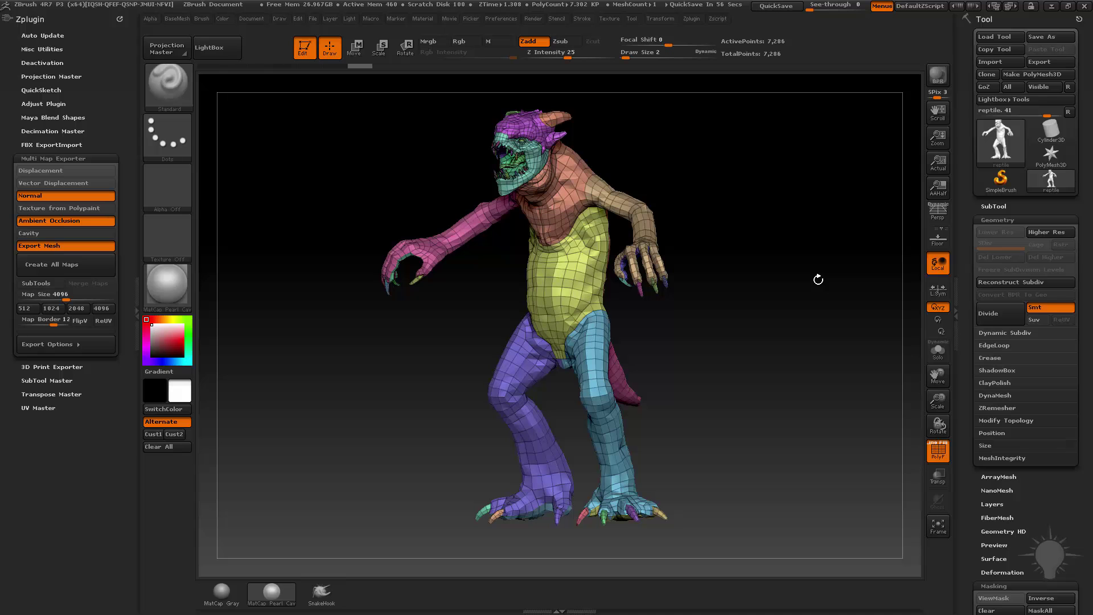
Inspect the reptile's head and torso with the polyframe display off, and turn polyframe back on.
mouse_move(853, 267)
left_mouse_down()
mouse_move(786, 159)
mouse_move(774, 190)
mouse_move(791, 183)
mouse_move(782, 244)
mouse_move(746, 223)
mouse_move(760, 223)
left_mouse_up()
key("s")
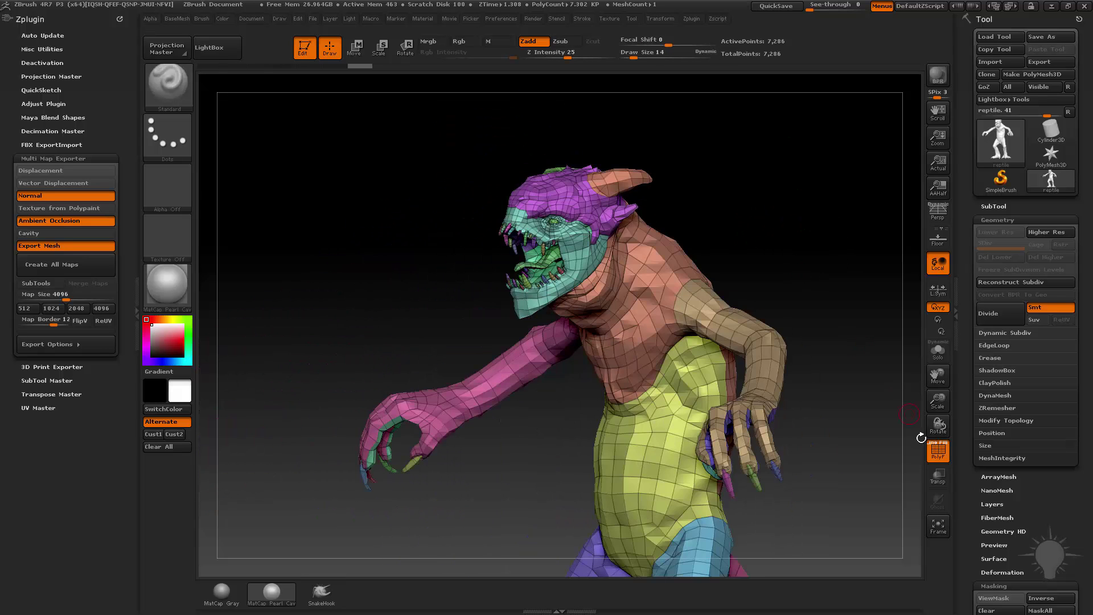
left_click(936, 449)
left_click_drag(822, 320, 861, 312)
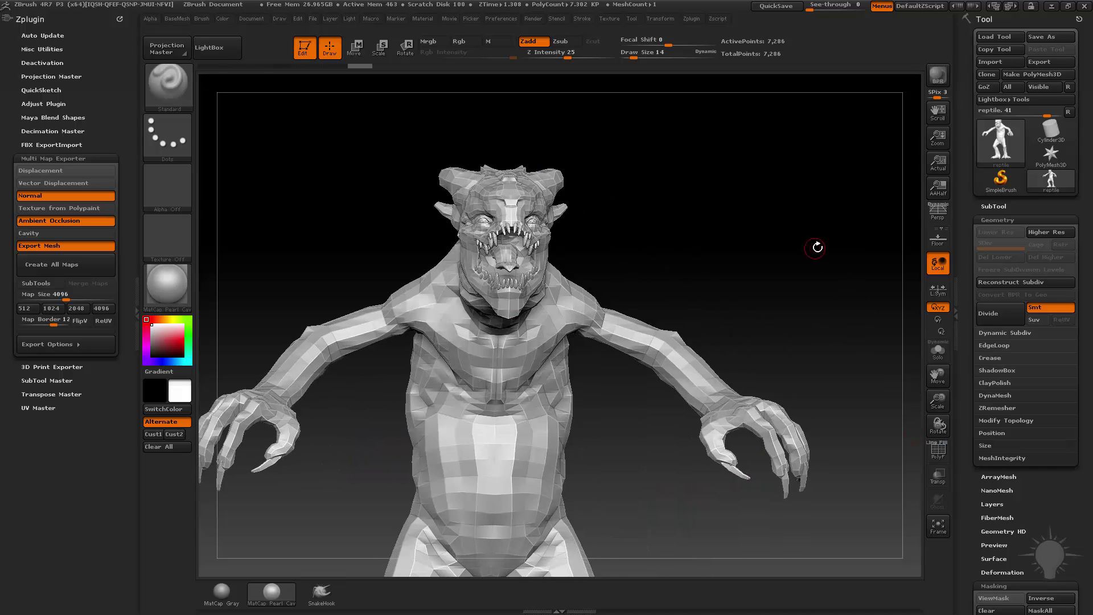
left_click_drag(817, 246, 429, 188, "shift")
left_click(937, 450)
Collapse the Multi Map Exporter settings and expand the UV Master settings.
left_click(90, 158)
left_click(38, 212)
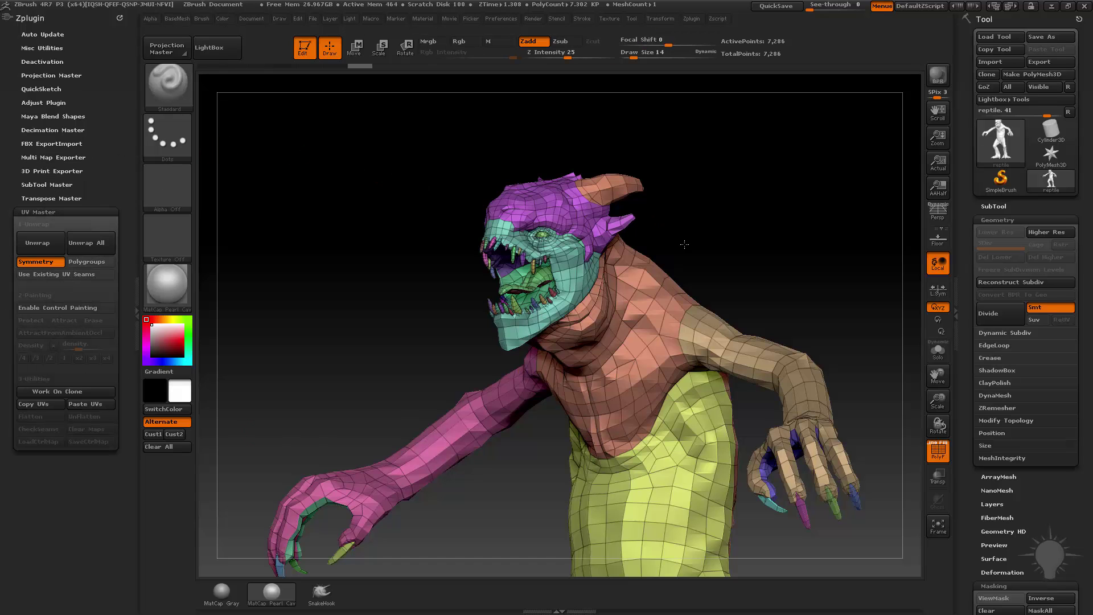
left_click_drag(770, 224, 781, 304, "alt")
mouse_move(803, 268)
left_mouse_down()
mouse_move(820, 288)
mouse_move(797, 270)
left_mouse_up()
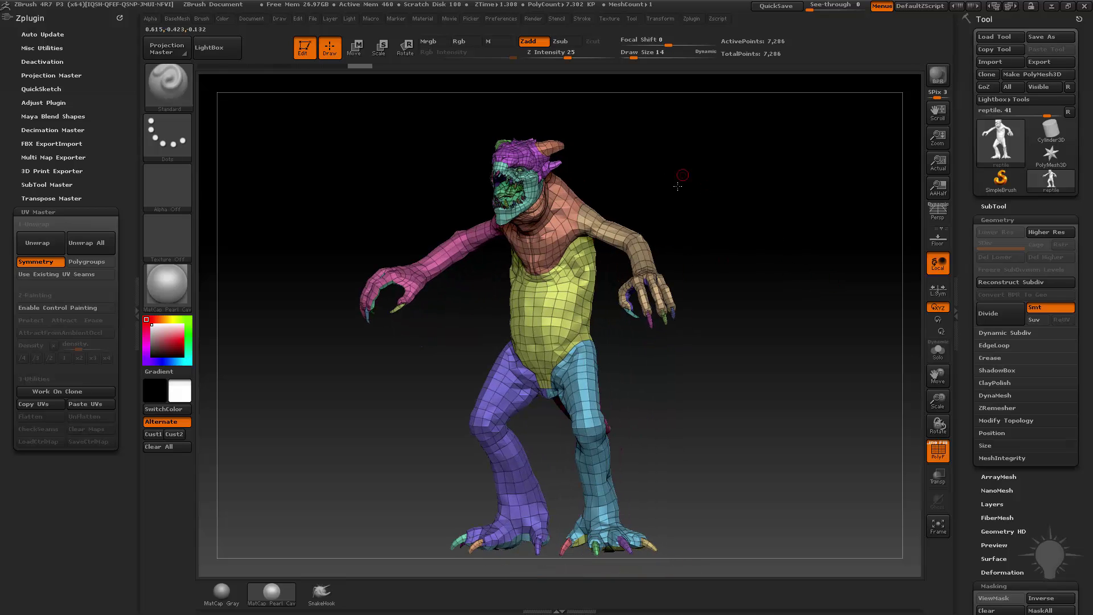
left_click_drag(688, 190, 764, 197)
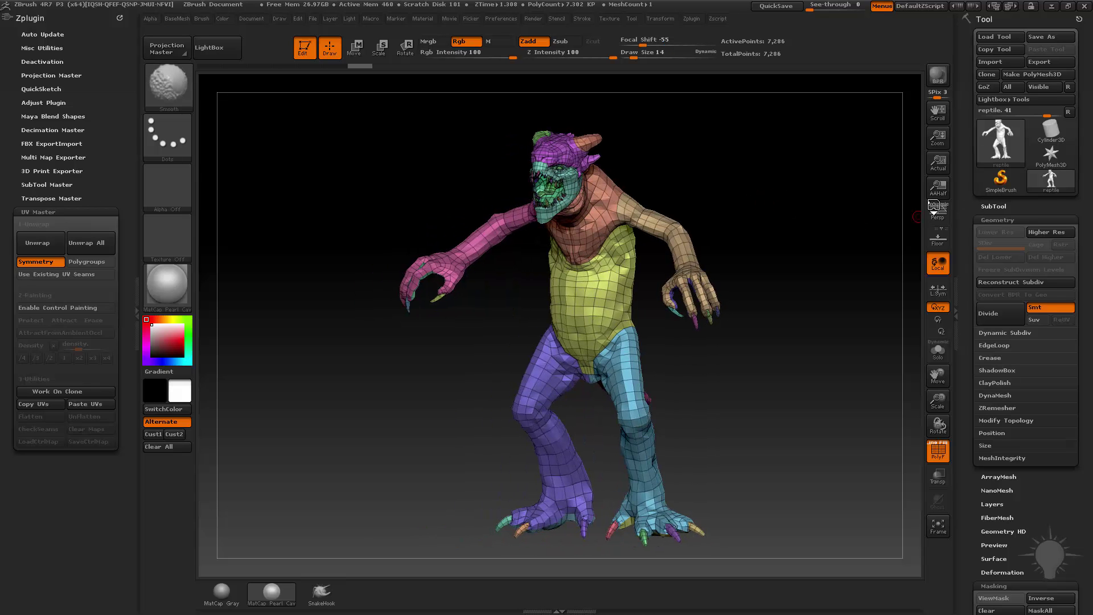
Duplicate the reptile subtool and make the lower of the two subtools active.
left_click(986, 207)
left_click_drag(857, 205, 858, 219)
left_click(1008, 508)
left_click(1032, 260)
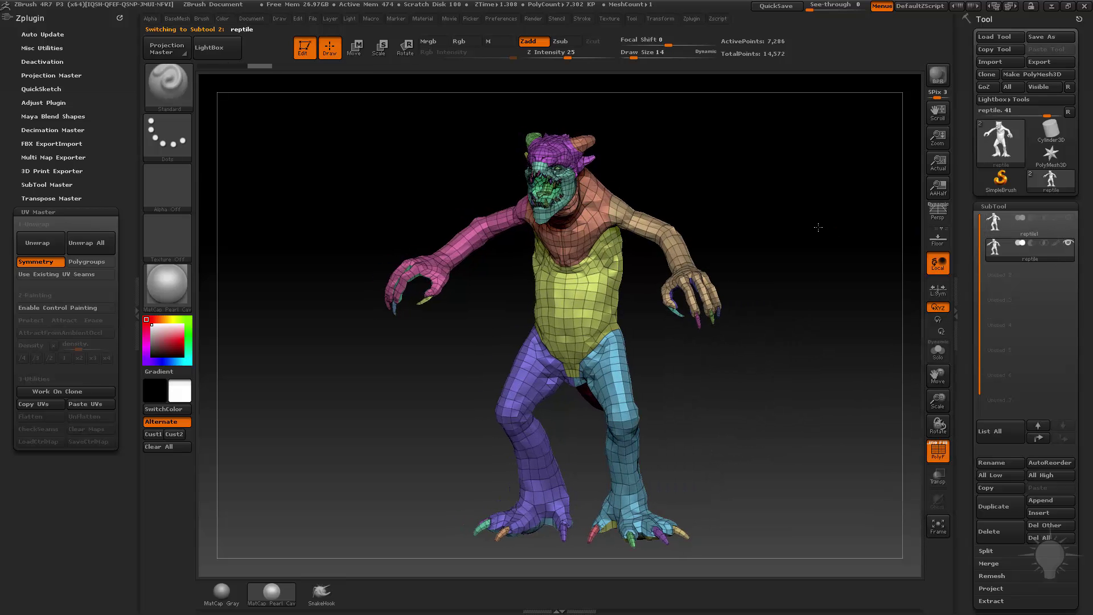
Merge the whole reptile mesh into a single polygroup.
left_click_drag(766, 220, 696, 273)
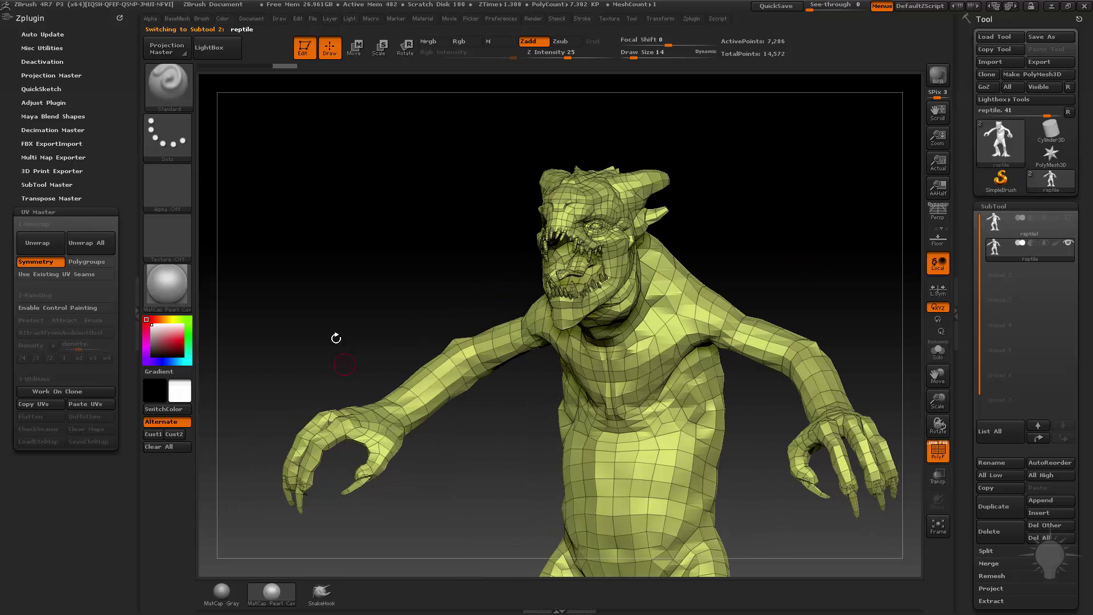
left_click_drag(256, 299, 206, 289)
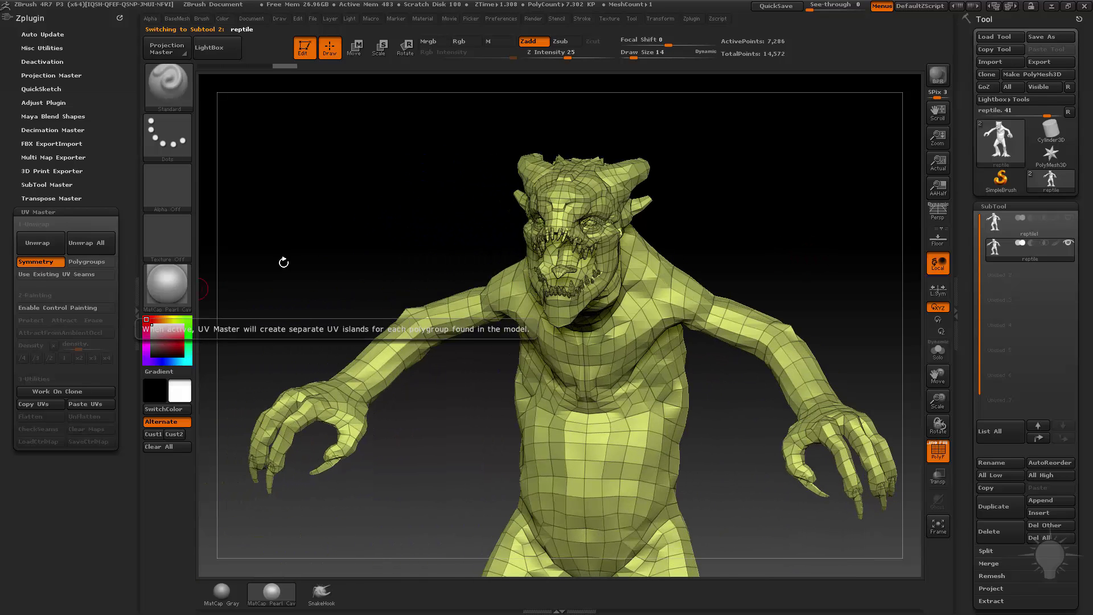
left_click_drag(330, 251, 364, 250)
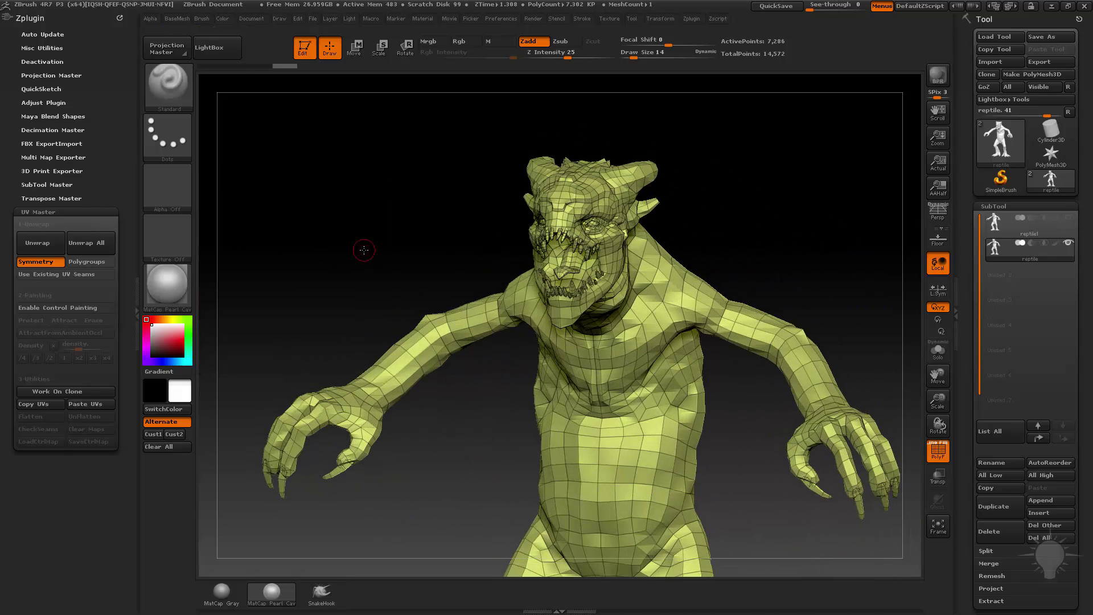
left_click_drag(753, 177, 772, 172)
Regroup the reptile with Auto Groups so each separate mesh piece gets its own polygroup.
key("ctrl+b")
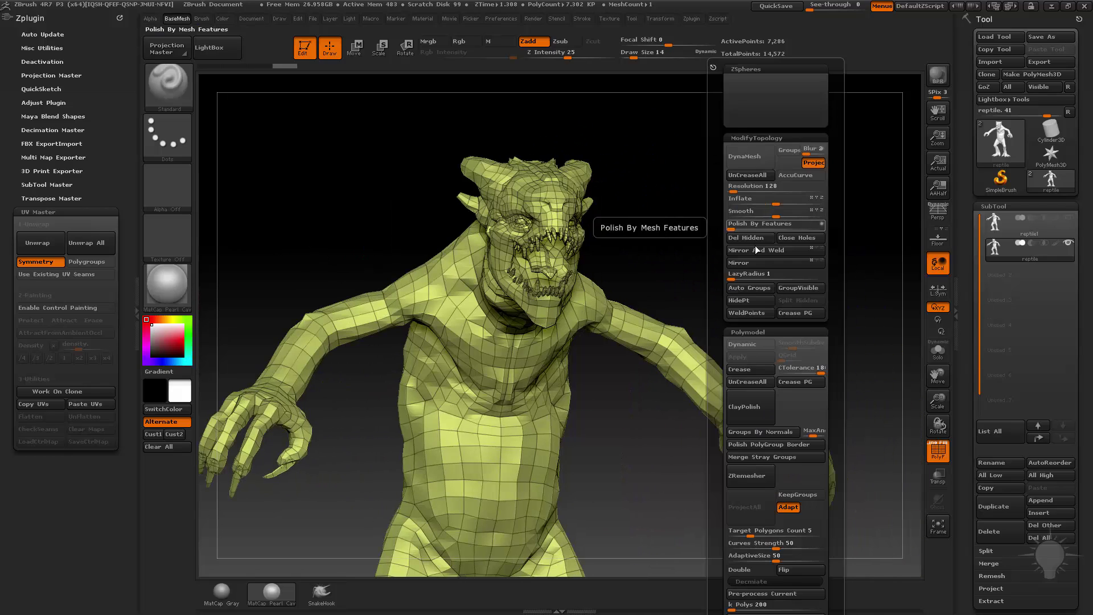
left_click(755, 294)
left_click_drag(695, 291, 788, 191)
Collapse the other open tool sections and expand the Polygroups settings.
scroll(980, 285, "down", 10)
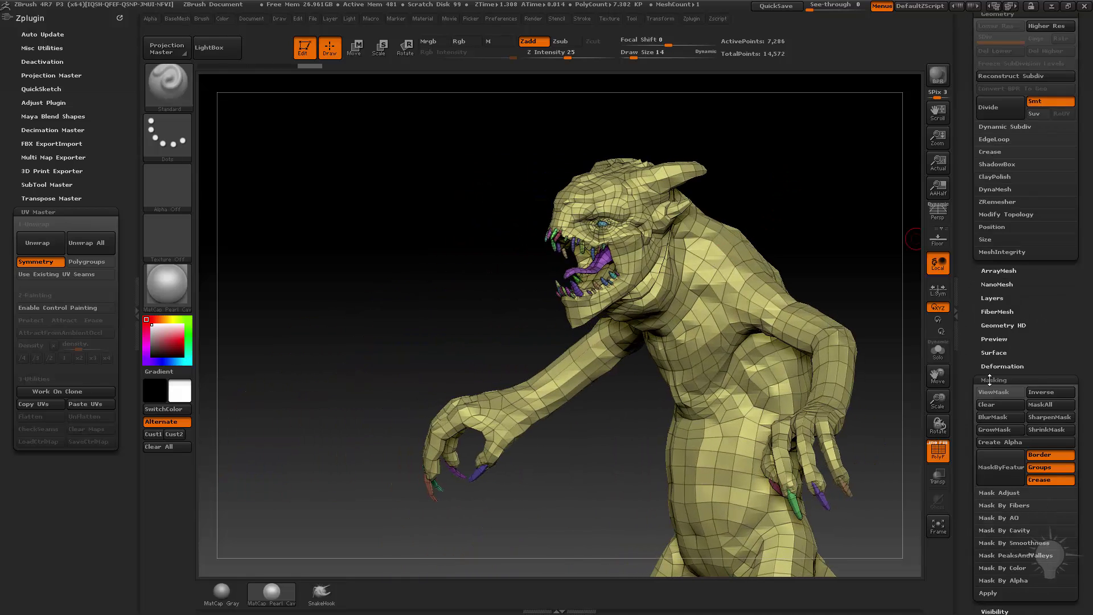
left_click(983, 323, "shift")
left_click(999, 226)
left_click_drag(764, 175, 793, 201)
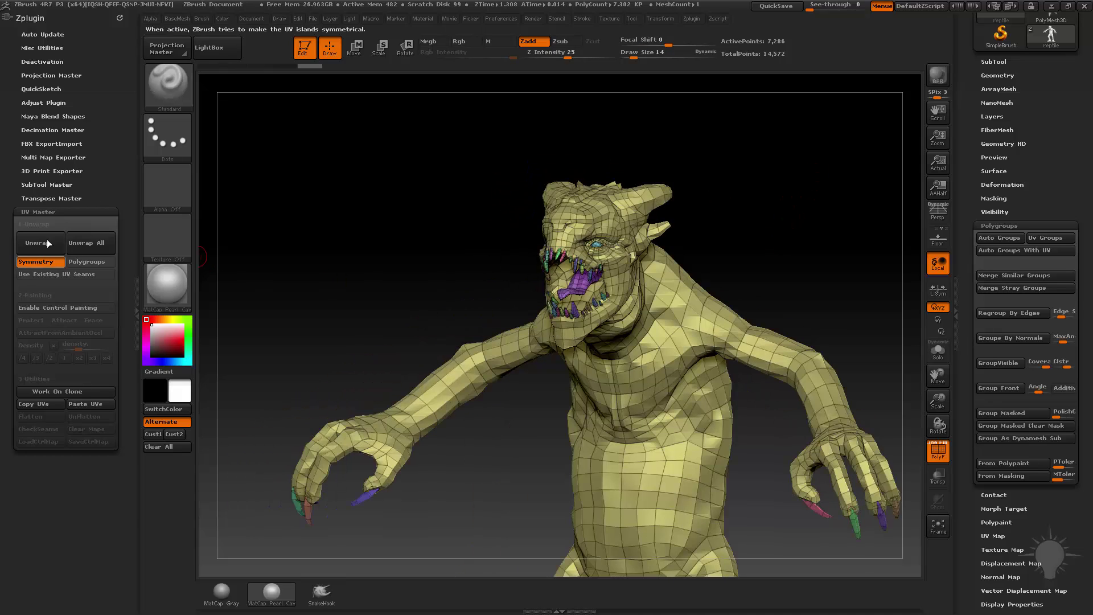
Create a UV Master work clone of the reptile and enable unwrapping by Polygroups.
left_click(62, 391)
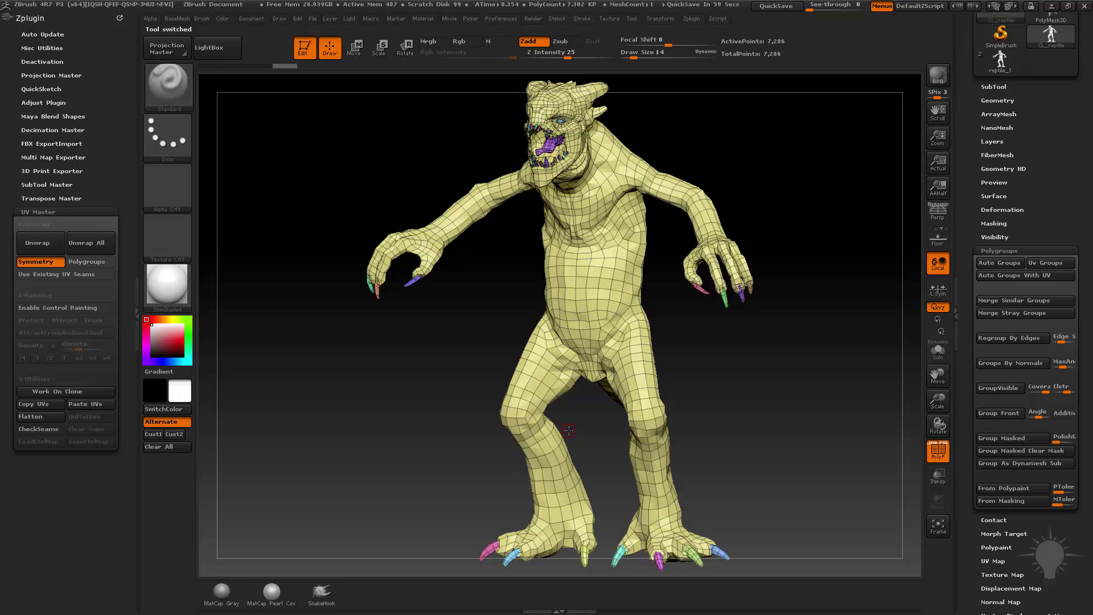
left_click_drag(799, 167, 782, 218, "alt")
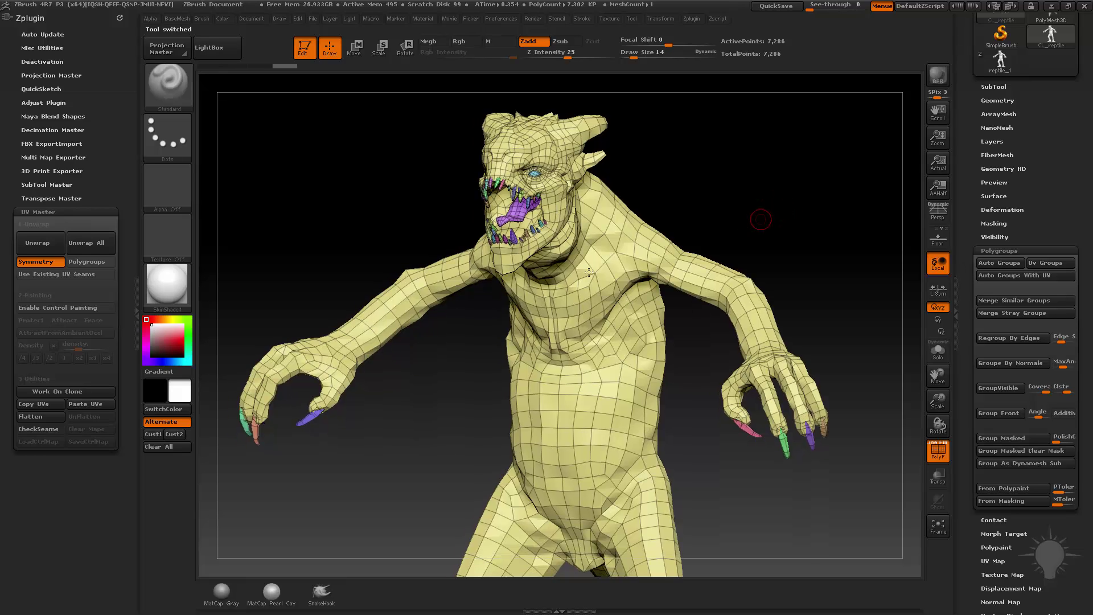
left_click(91, 265)
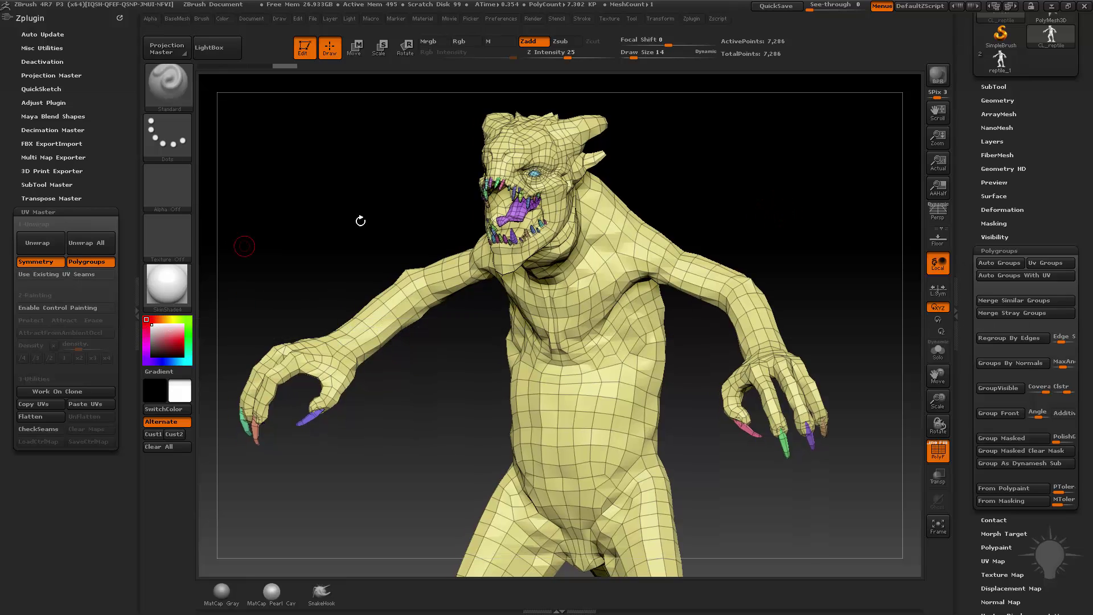
left_click_drag(399, 450, 435, 430, "alt")
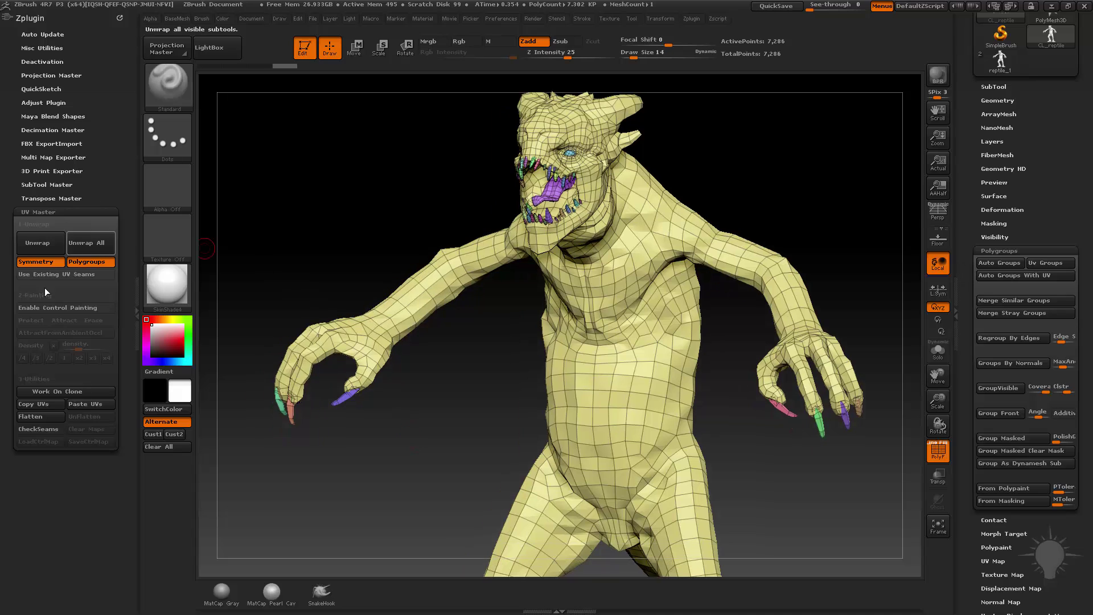
Enable UV Master control painting in Protect mode with a draw size of 72.
left_click(73, 308)
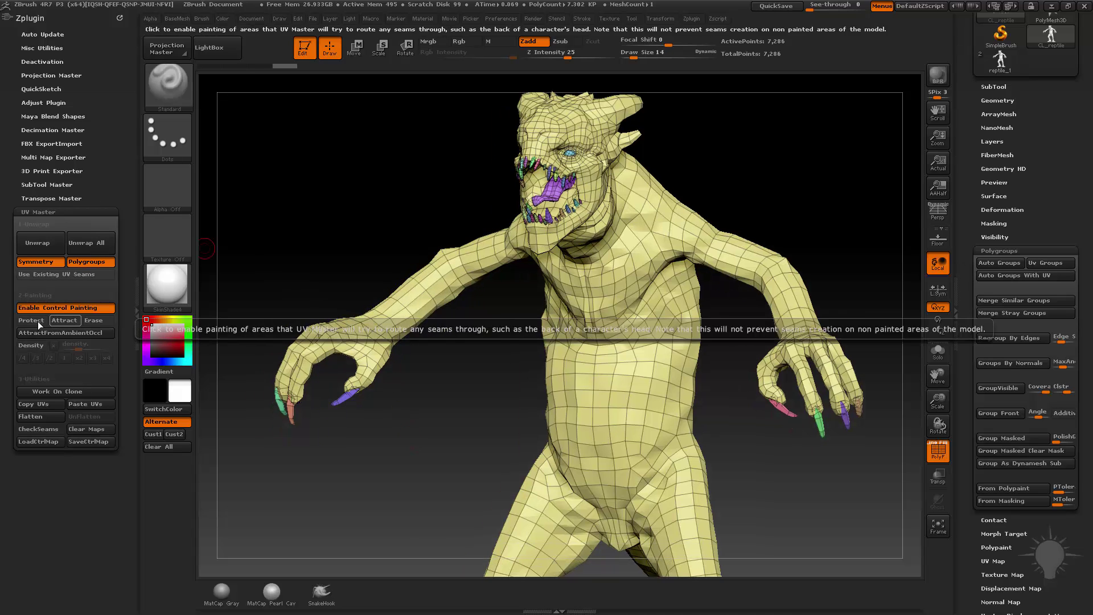
mouse_move(668, 277)
left_mouse_down()
mouse_move(684, 269)
mouse_move(713, 192)
mouse_move(724, 200)
mouse_move(723, 175)
mouse_move(680, 182)
left_mouse_up()
key("s")
key("s")
key("s")
left_click(669, 231)
left_click_drag(567, 221, 563, 212, "alt")
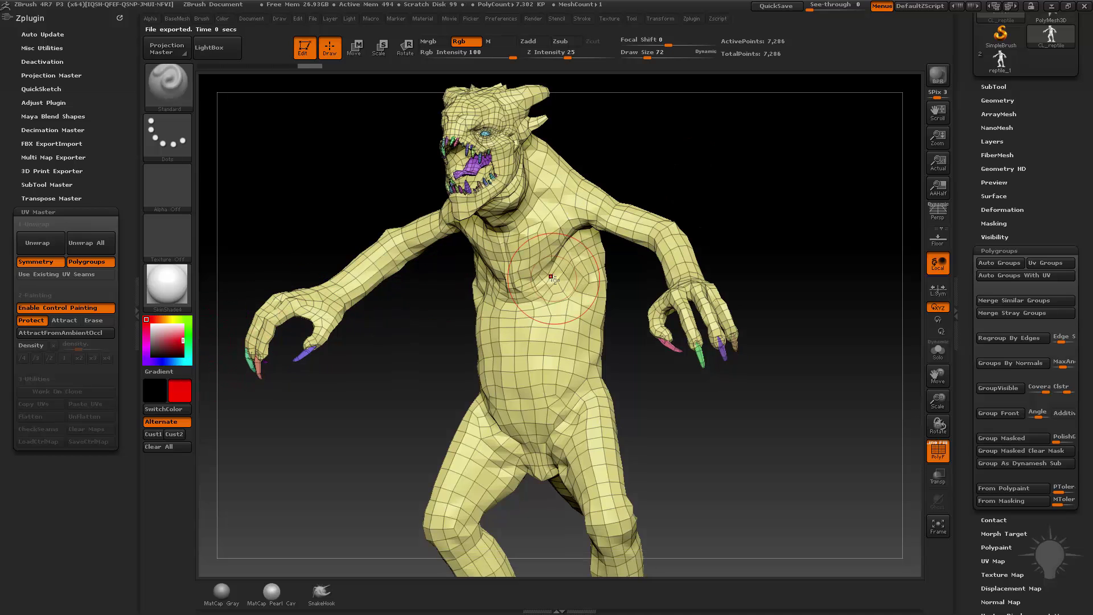
Set the draw size to 37 and paint Protect areas on the reptile's forehead and face.
key("s")
key("s")
left_click_drag(659, 168, 653, 223, "alt")
left_click_drag(654, 223, 676, 222)
key("s")
left_click_drag(511, 217, 494, 214)
left_click_drag(494, 218, 501, 206)
left_click_drag(586, 184, 627, 191)
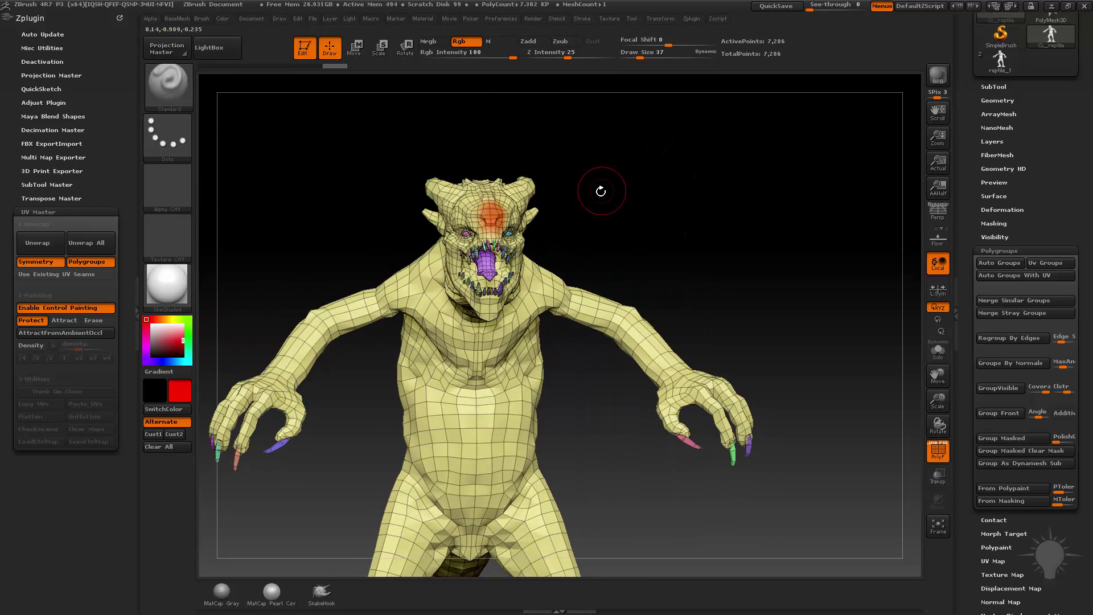
mouse_move(564, 173)
left_mouse_down("alt")
mouse_move(576, 225)
mouse_move(587, 221)
left_mouse_up("alt")
mouse_move(499, 268)
left_mouse_down()
mouse_move(493, 279)
mouse_move(488, 239)
mouse_move(477, 251)
left_mouse_up()
mouse_move(628, 181)
left_mouse_down()
mouse_move(691, 154)
mouse_move(500, 232)
mouse_move(474, 258)
left_mouse_up()
left_click_drag(661, 208, 241, 290)
Switch control painting to Attract and paint seam-attracting strokes on the reptile.
left_click(63, 320)
left_click_drag(678, 195, 739, 101)
mouse_move(614, 152)
left_mouse_down()
mouse_move(586, 188)
mouse_move(569, 268)
left_mouse_up()
mouse_move(683, 239)
left_mouse_down()
mouse_move(727, 174)
mouse_move(755, 184)
left_mouse_up()
mouse_move(616, 255)
left_mouse_down()
mouse_move(597, 282)
mouse_move(627, 257)
left_mouse_up()
mouse_move(740, 212)
left_mouse_down()
mouse_move(744, 161)
mouse_move(714, 162)
left_mouse_up()
left_click_drag(781, 260, 735, 257)
left_click_drag(597, 261, 623, 258)
left_click_drag(629, 162, 653, 293)
Generate the Attract painting from ambient occlusion and inspect the painted areas around the body.
left_click(104, 333)
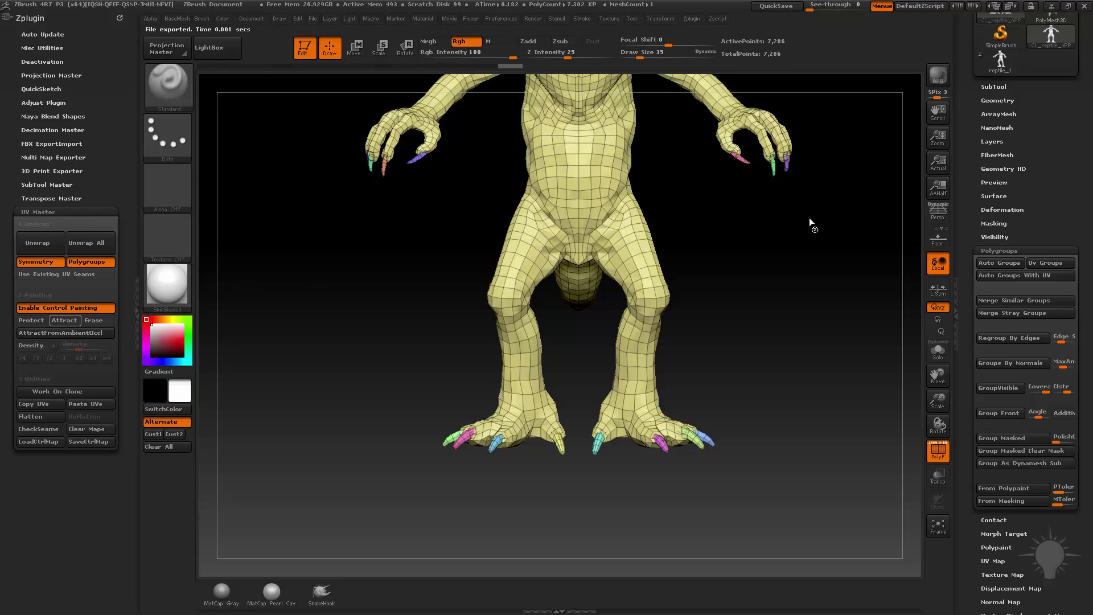
left_click_drag(828, 239, 616, 341, "alt")
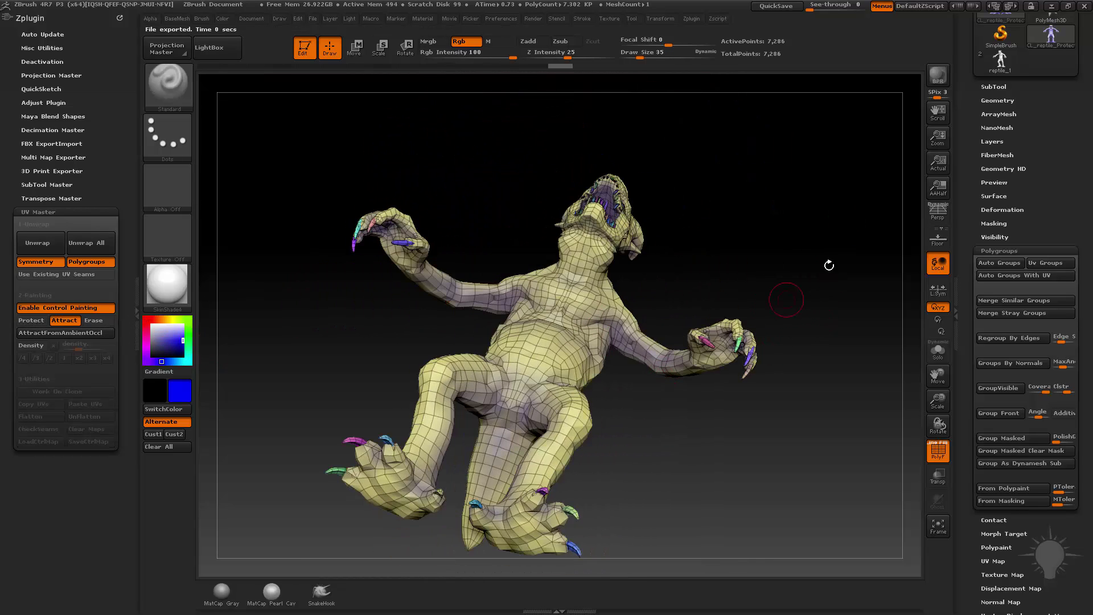
mouse_move(786, 300)
left_mouse_down()
mouse_move(865, 295)
mouse_move(739, 288)
mouse_move(842, 283)
mouse_move(828, 281)
mouse_move(801, 239)
left_mouse_up()
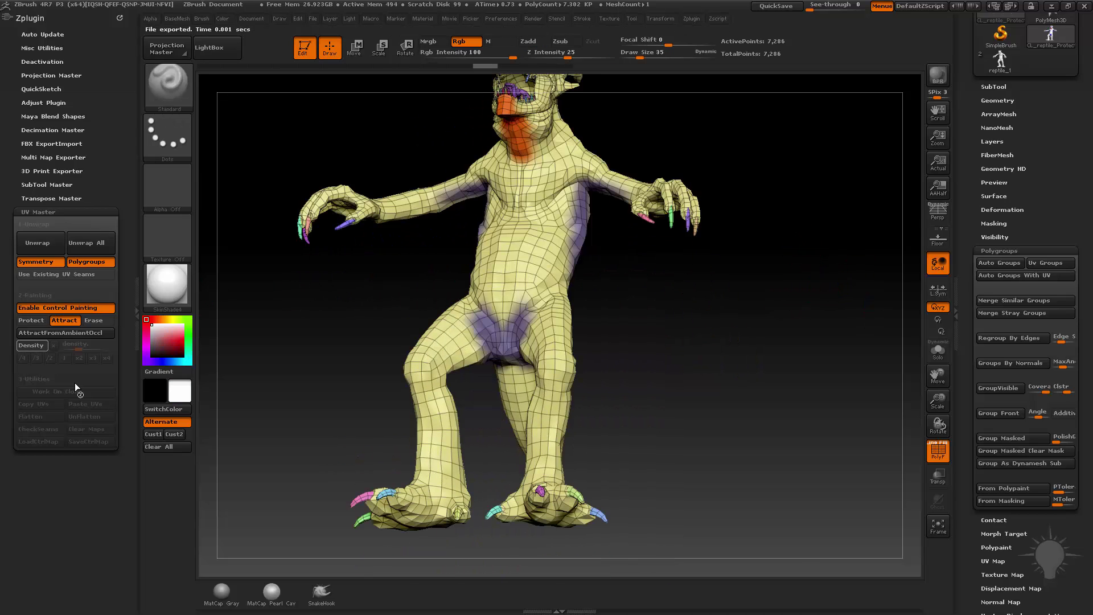
Switch control painting to Density at 2, paint down the reptile's back, and hide the polyframe.
left_click(32, 345)
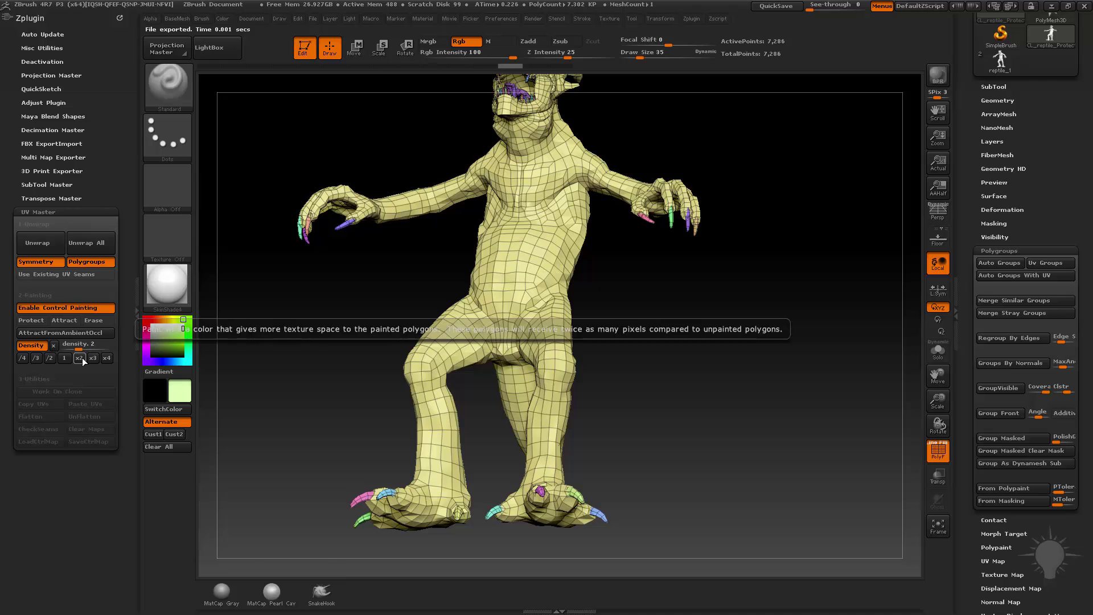
left_click_drag(747, 190, 552, 342)
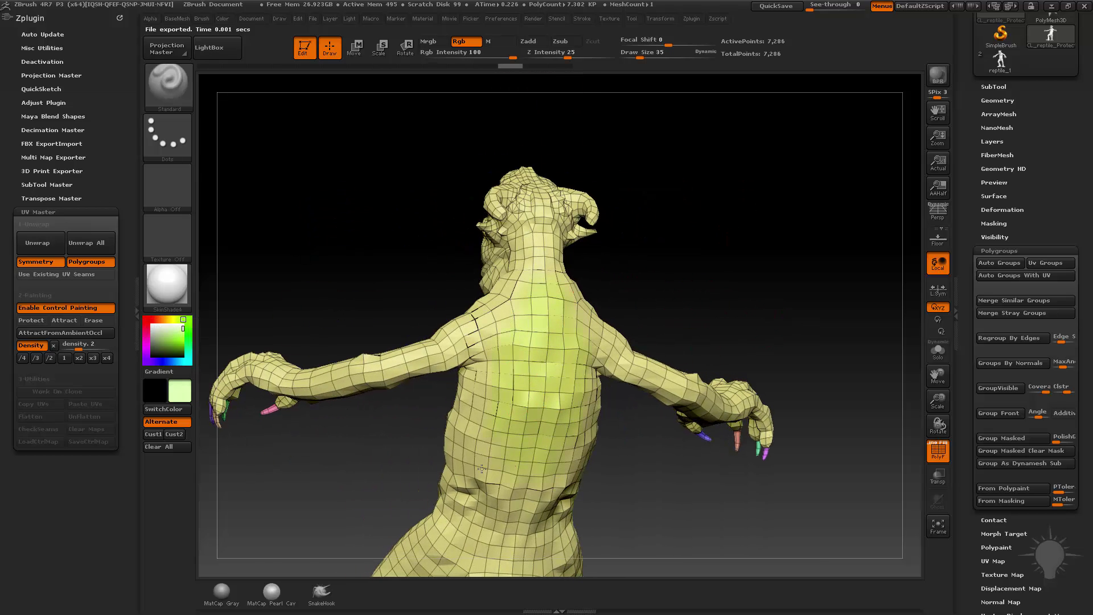
left_click(939, 449)
left_click_drag(729, 252, 737, 226, "alt")
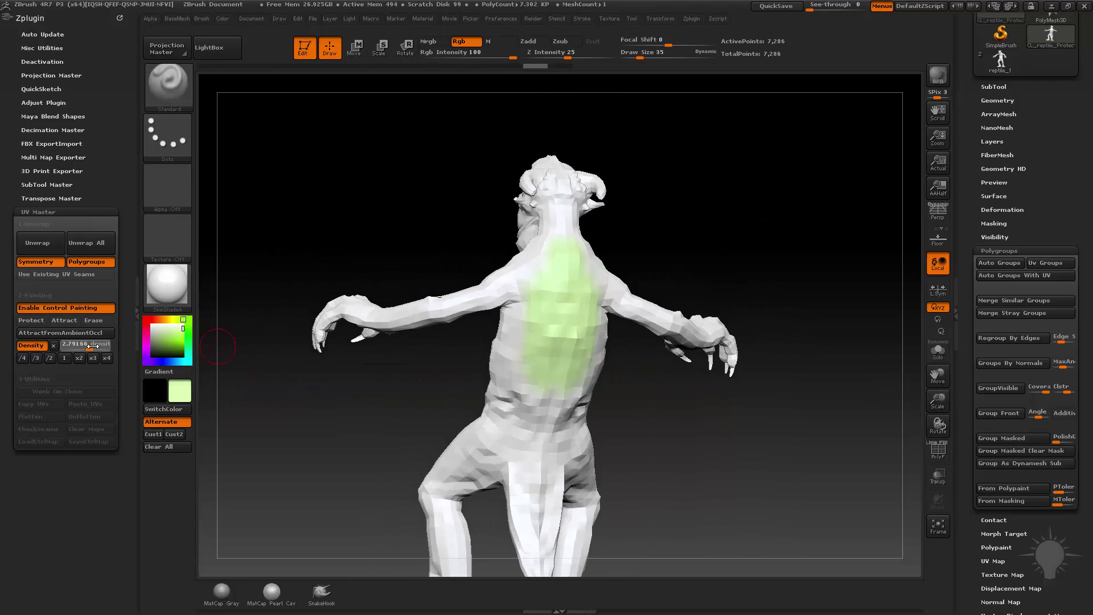
Set the painting density to 4 and try painting it on the reptile's head.
left_click_drag(93, 346, 105, 345)
mouse_move(712, 211)
left_mouse_down()
mouse_move(722, 178)
mouse_move(619, 254)
mouse_move(513, 278)
left_mouse_up()
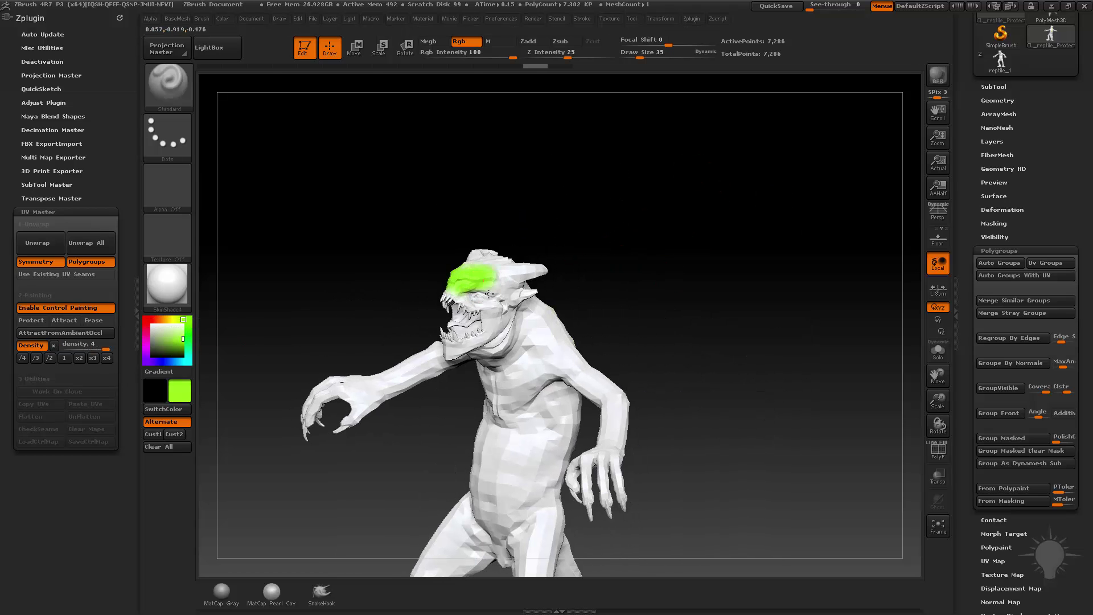
left_click_drag(463, 352, 464, 352)
mouse_move(680, 268)
left_mouse_down()
mouse_move(651, 264)
mouse_move(698, 261)
mouse_move(627, 251)
mouse_move(708, 261)
mouse_move(673, 267)
mouse_move(690, 271)
mouse_move(734, 184)
left_mouse_up()
Turn the polyframe display back on and unwrap the reptile clone with Symmetry and Polygroups enabled.
left_click(938, 451)
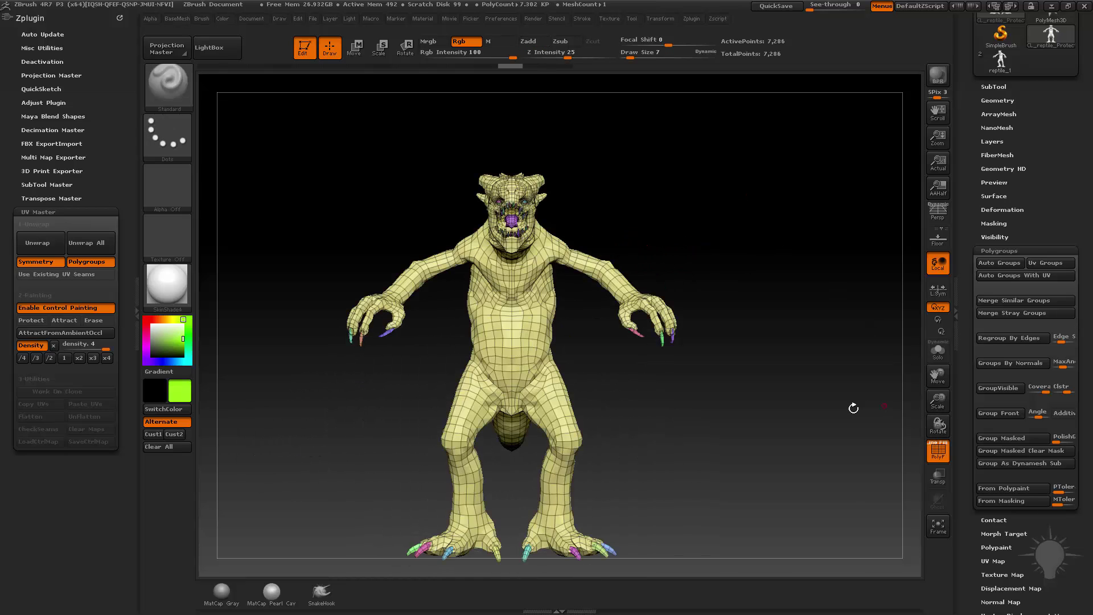
left_click_drag(847, 409, 797, 406)
left_click_drag(797, 406, 784, 383, "alt")
mouse_move(733, 301)
left_mouse_down()
mouse_move(773, 312)
mouse_move(734, 301)
left_mouse_up()
left_click_drag(405, 291, 397, 293)
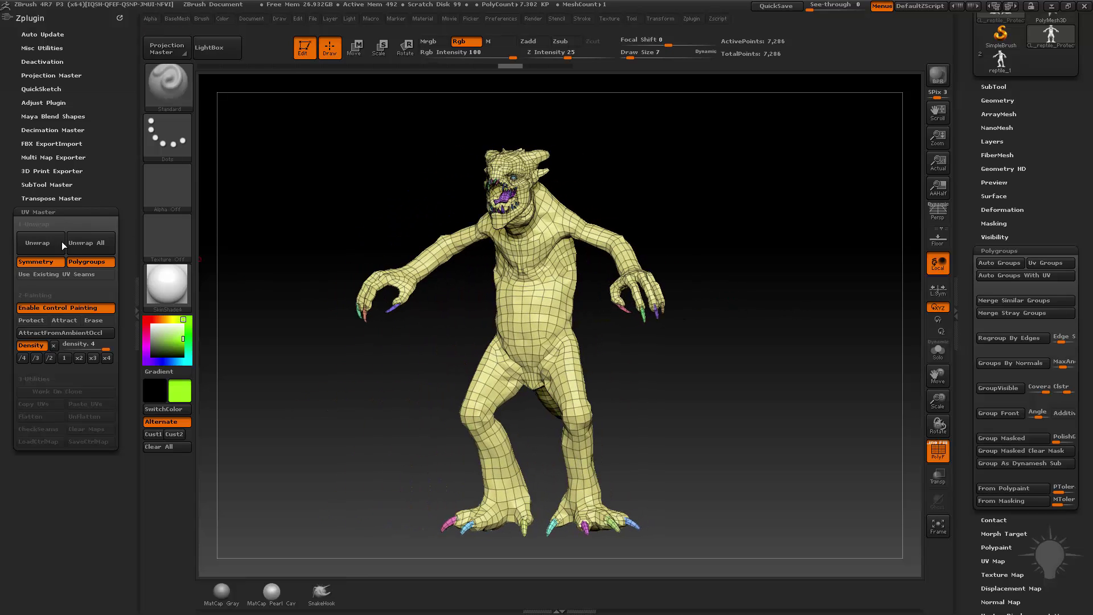
left_click(41, 243)
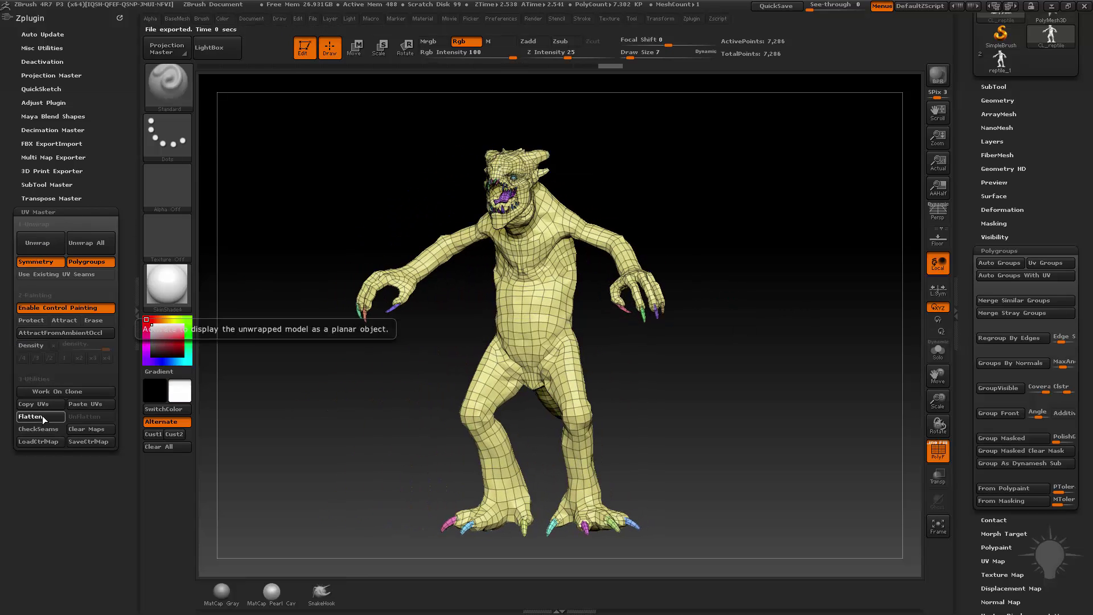
Flatten the reptile to examine its UV layout, and unflatten it back to the 3D model.
left_click(31, 416)
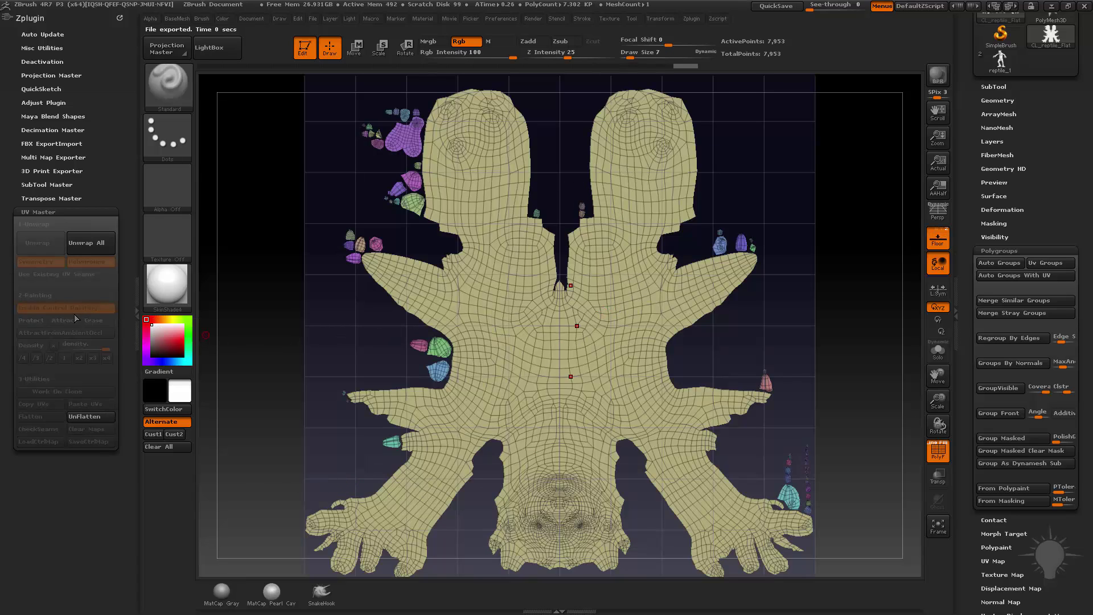
left_click(85, 418)
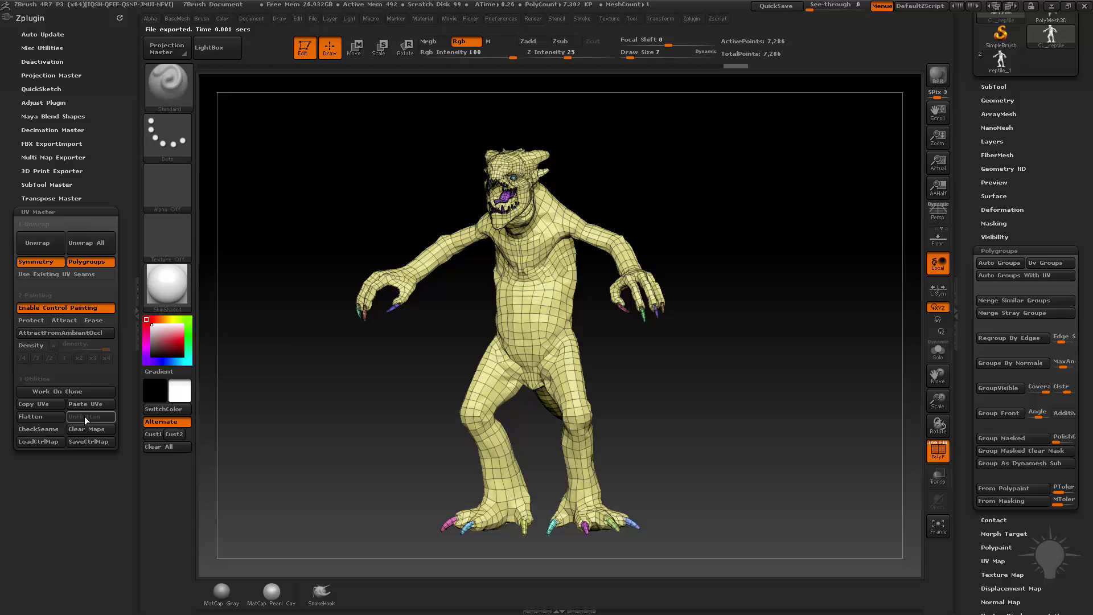
Display the UV seams on the reptile with CheckSeams, examine them, and turn the seam display off.
left_click(38, 428)
left_click_drag(719, 293, 760, 303)
left_click(38, 428)
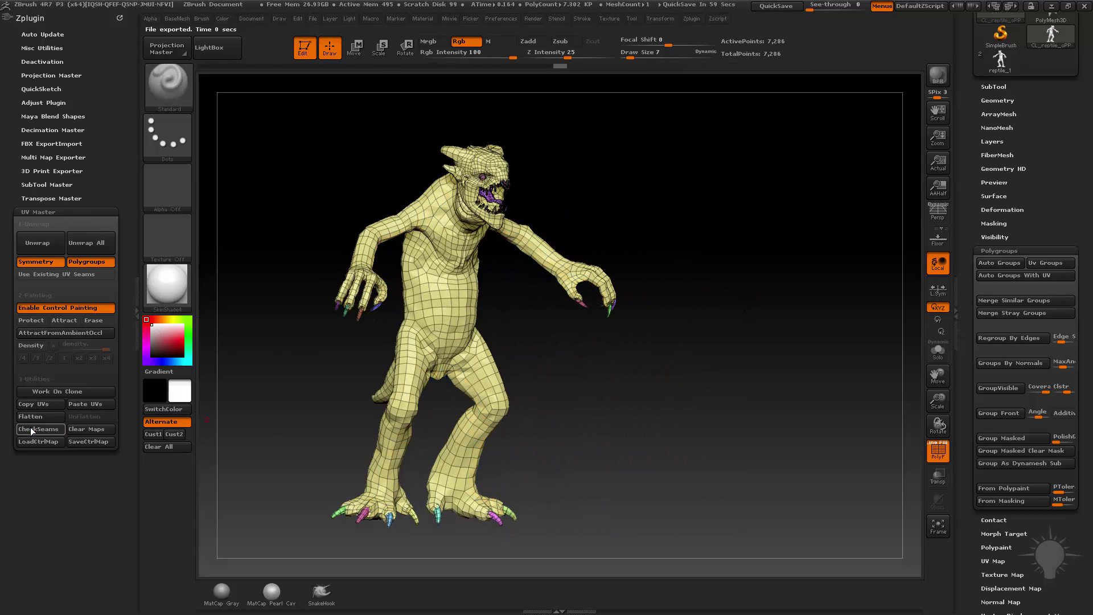
Flatten the reptile to its UV layout and try reshaping the body's UVs with the Move brush.
left_click(30, 416)
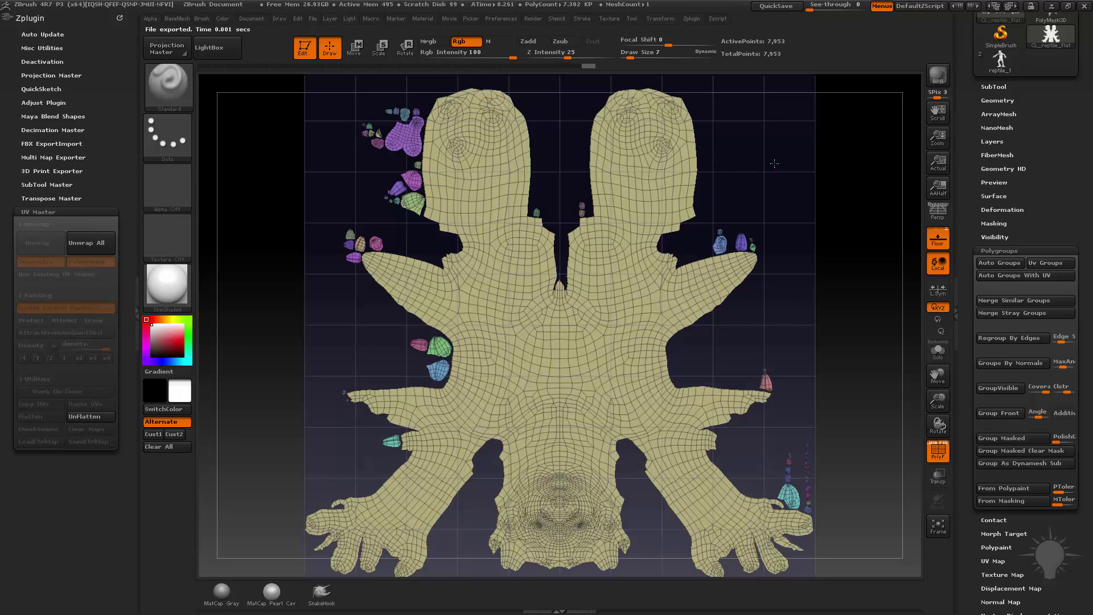
left_click_drag(749, 168, 732, 186, "alt")
key("s")
mouse_move(660, 163)
left_mouse_down("alt")
mouse_move(677, 153)
mouse_move(689, 171)
left_mouse_up("alt")
key("b")
key("m")
key("v")
left_click_drag(615, 165, 688, 142)
key("ctrl+z")
left_click_drag(724, 184, 717, 150, "alt")
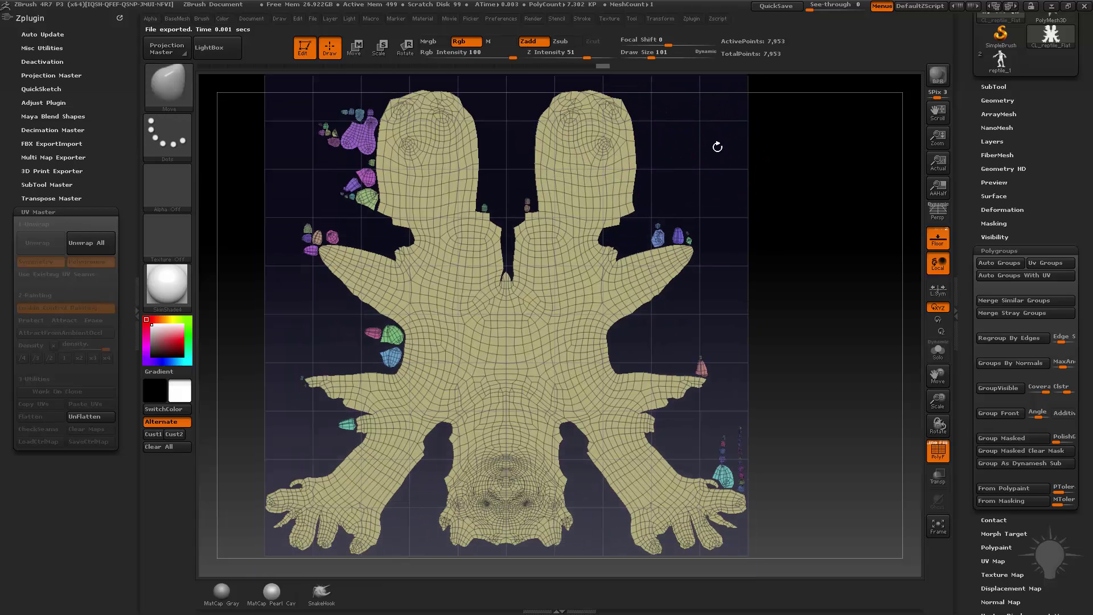
Show the Brush palette's Auto Masking settings and set Mask By Polygroups to 100 for the Move brush.
left_click(202, 18)
left_click_drag(211, 33, 80, 42)
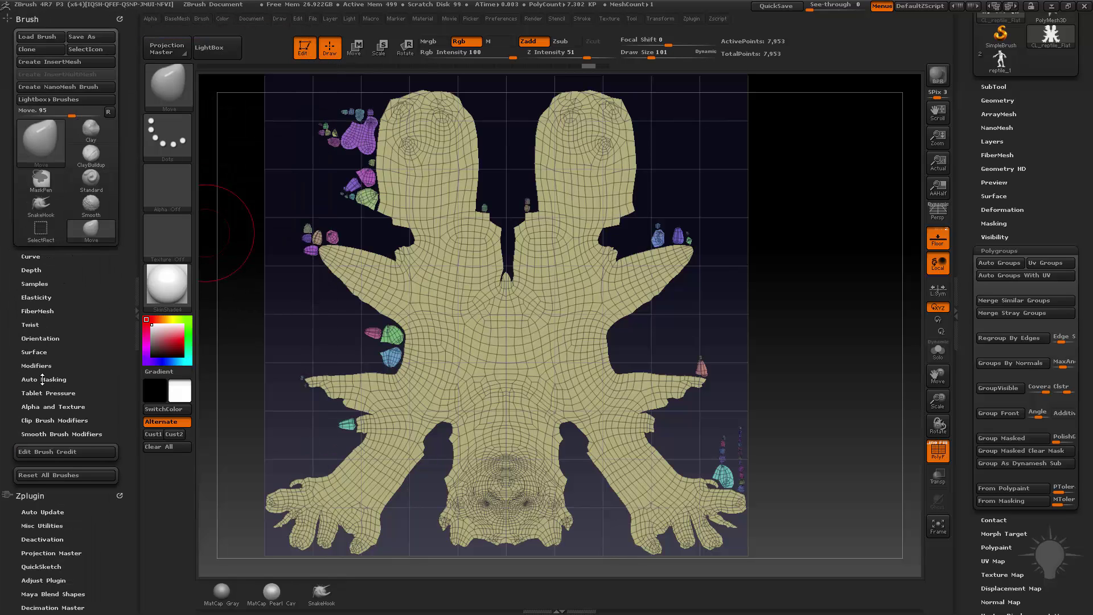
left_click(91, 205)
left_click(43, 379)
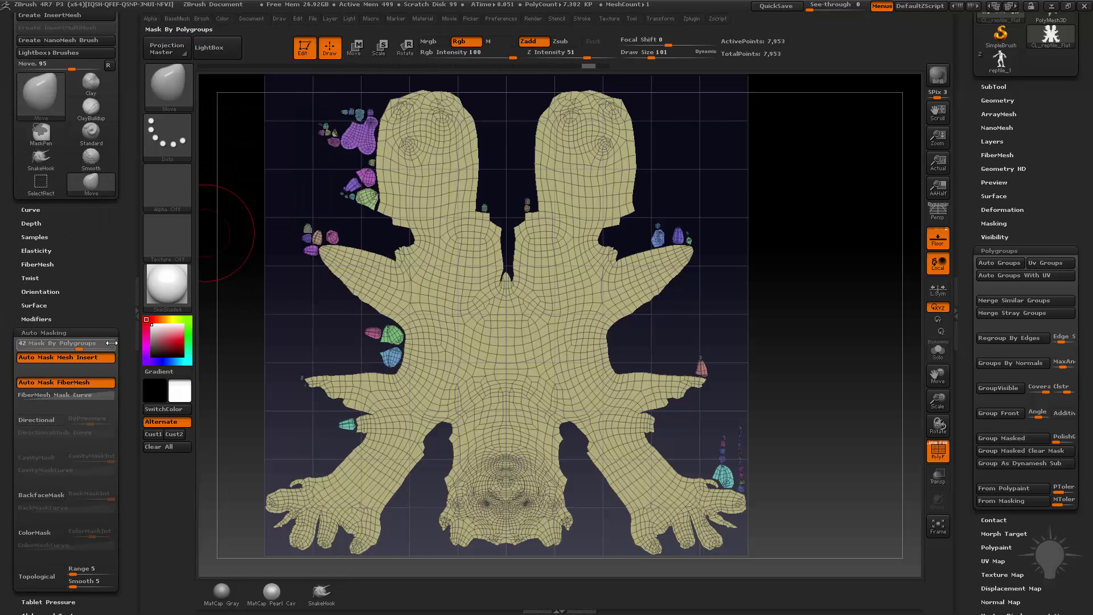
left_click(114, 343)
Try repositioning parts of the flattened UV layout with the Transpose line and the polygroup-masked Move brush.
key("w")
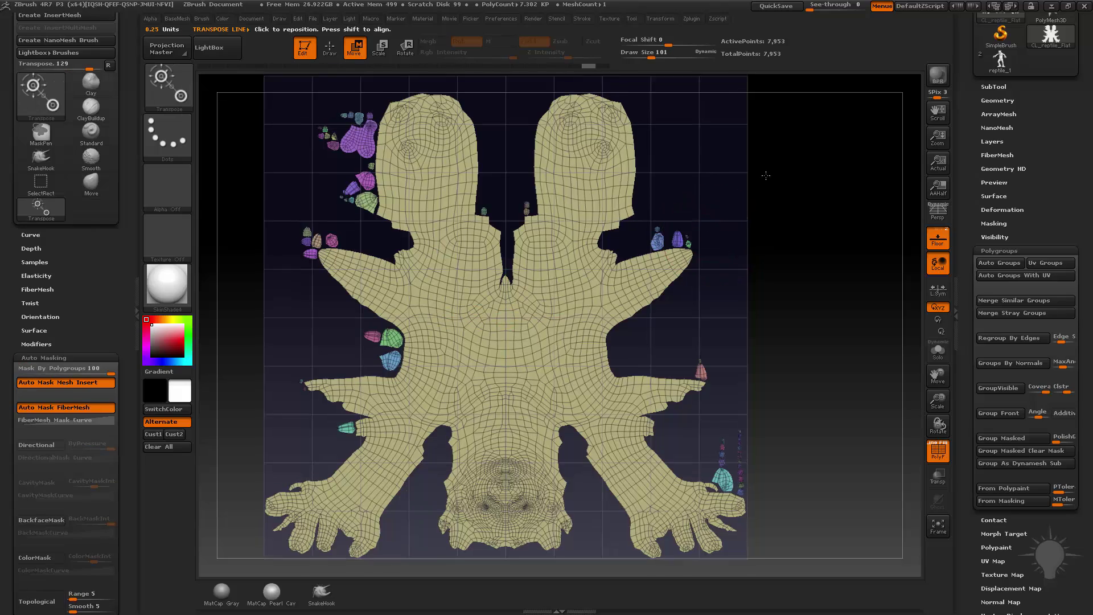
left_click_drag(558, 291, 757, 356)
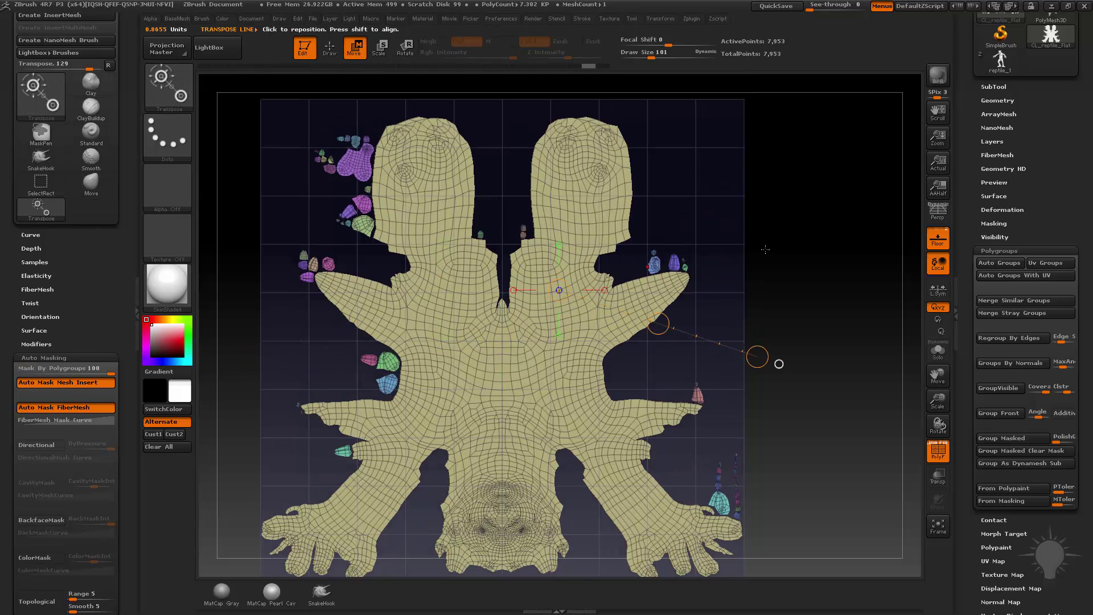
left_click_drag(781, 254, 777, 225, "alt")
mouse_move(520, 324)
left_mouse_down()
mouse_move(712, 305)
mouse_move(801, 323)
left_mouse_up()
mouse_move(673, 329)
left_mouse_down()
mouse_move(706, 339)
mouse_move(742, 309)
mouse_move(692, 330)
left_mouse_up()
key("ctrl+z")
mouse_move(562, 162)
left_mouse_down()
mouse_move(715, 173)
mouse_move(734, 210)
mouse_move(798, 259)
mouse_move(776, 256)
left_mouse_up()
key("r")
key("ctrl+z")
key("q")
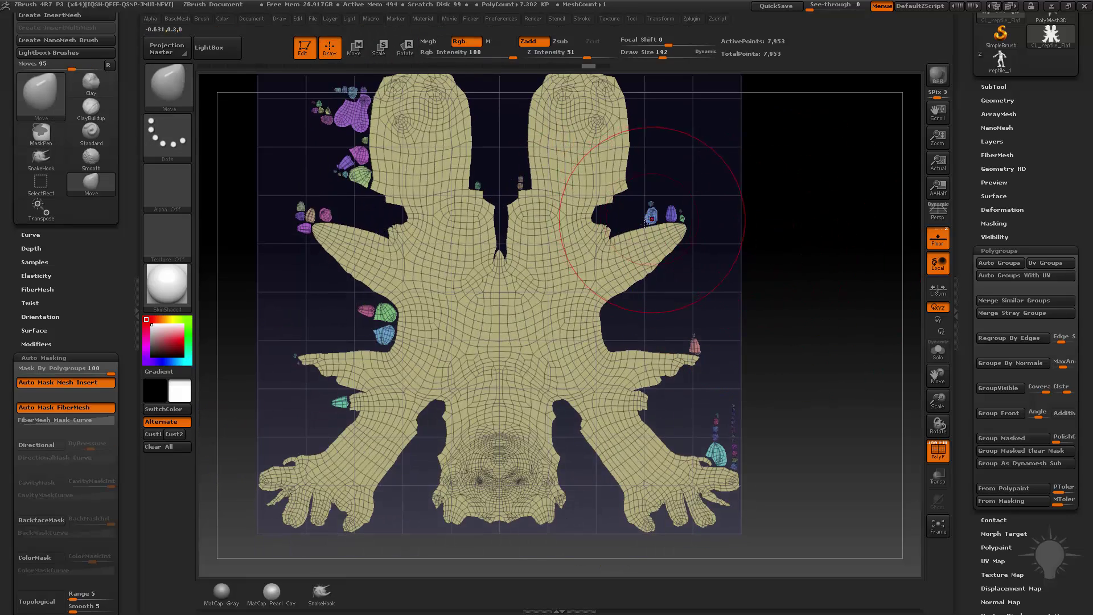
left_click_drag(652, 219, 617, 314)
key("ctrl+z")
Isolate the body's UV island, mask it, show all islands again and invert the mask.
left_click_drag(760, 235, 761, 253, "alt")
left_click(569, 259, "ctrl+shift")
left_click(783, 213, "ctrl")
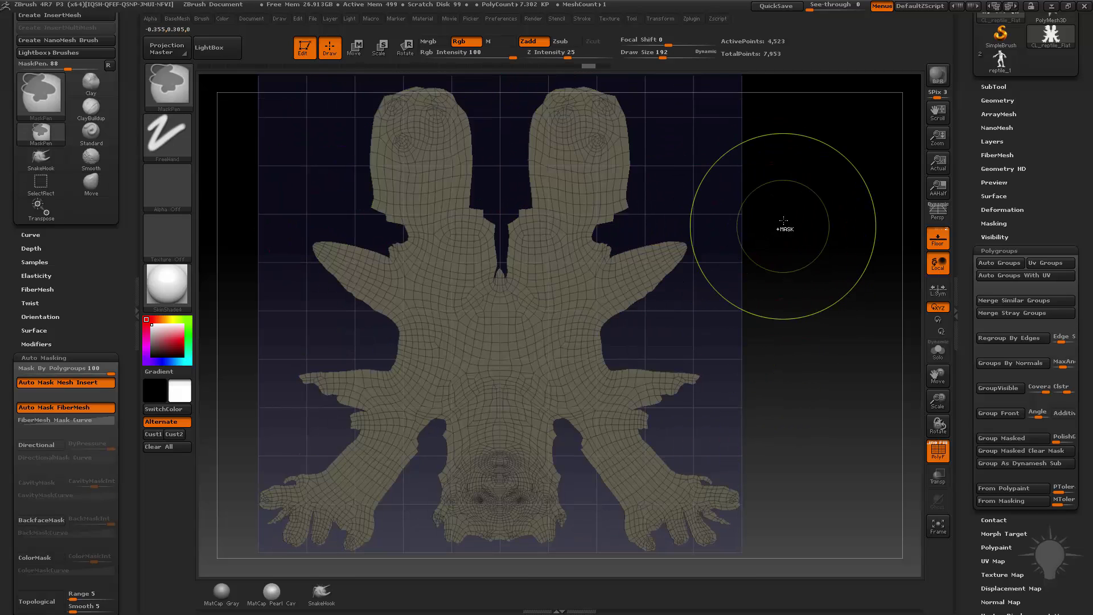
left_click(797, 212, "ctrl+shift")
left_click(813, 210, "ctrl")
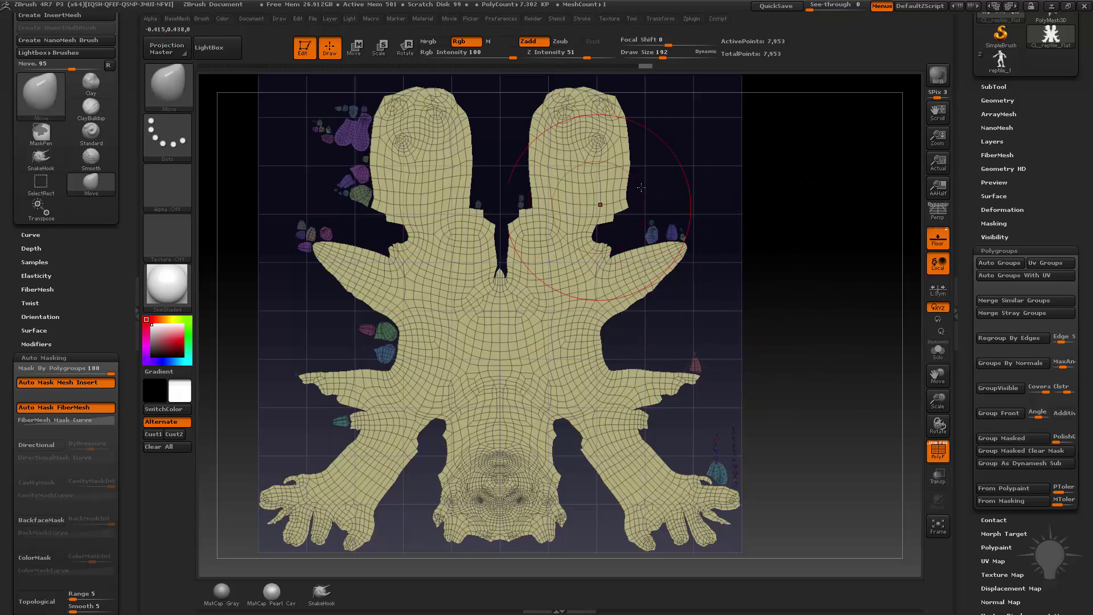
Switch back to the Standard brush and clear the mask from the flattened UV layout.
key("b")
key("s")
key("t")
key("s")
left_click_drag(774, 259, 767, 260)
left_click_drag(762, 261, 635, 284, "alt")
left_click_drag(755, 250, 731, 281, "alt")
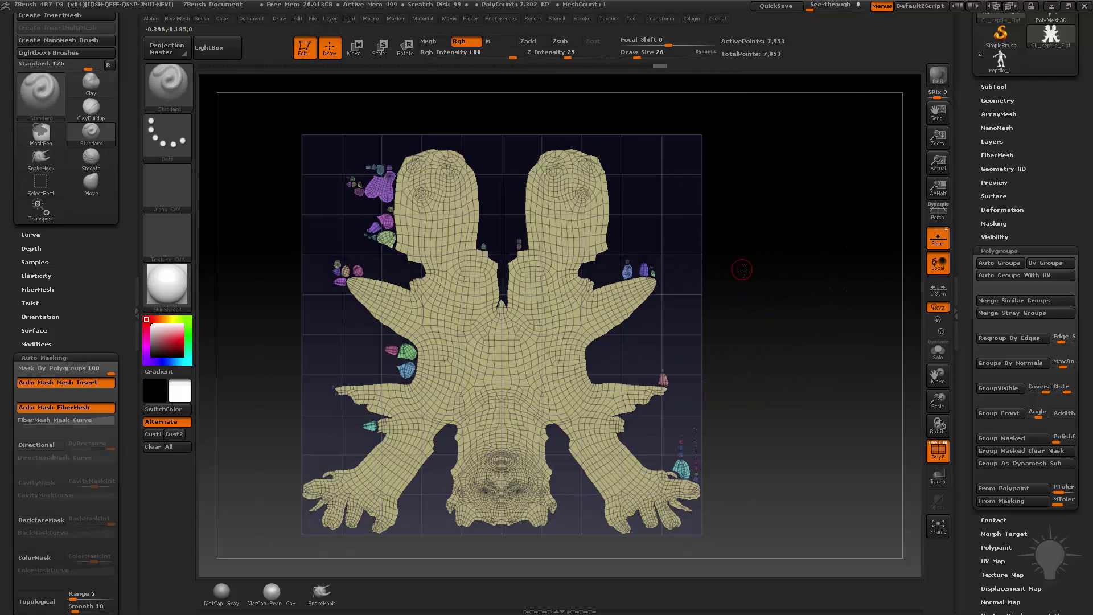
left_click_drag(744, 281, 738, 303, "alt")
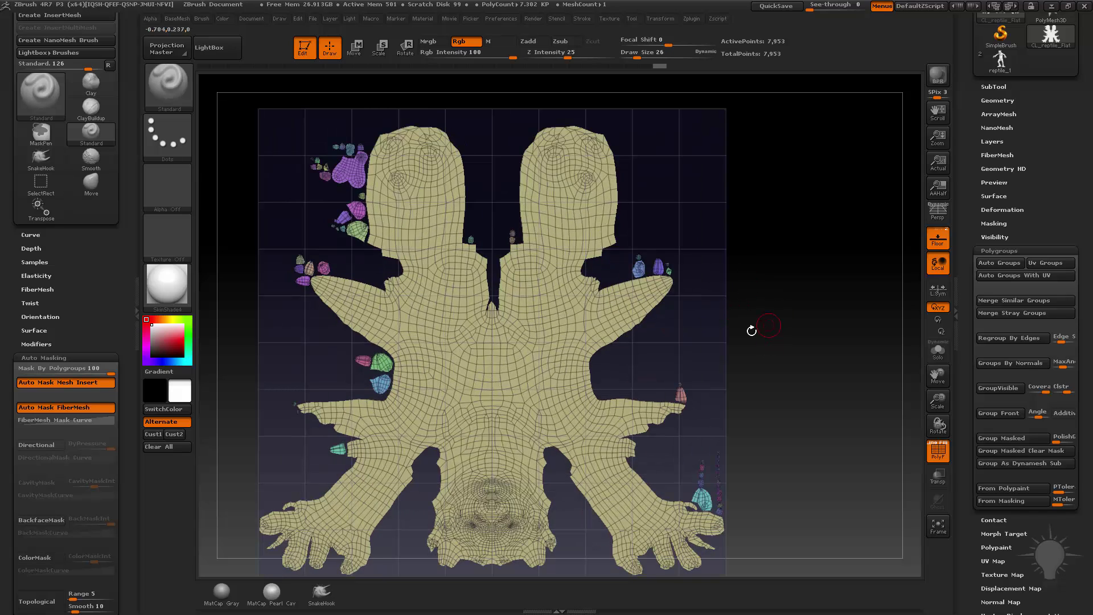
Unflatten the reptile back to its 3D form and isolate the body polygroup around the head.
scroll(97, 326, "down", 10)
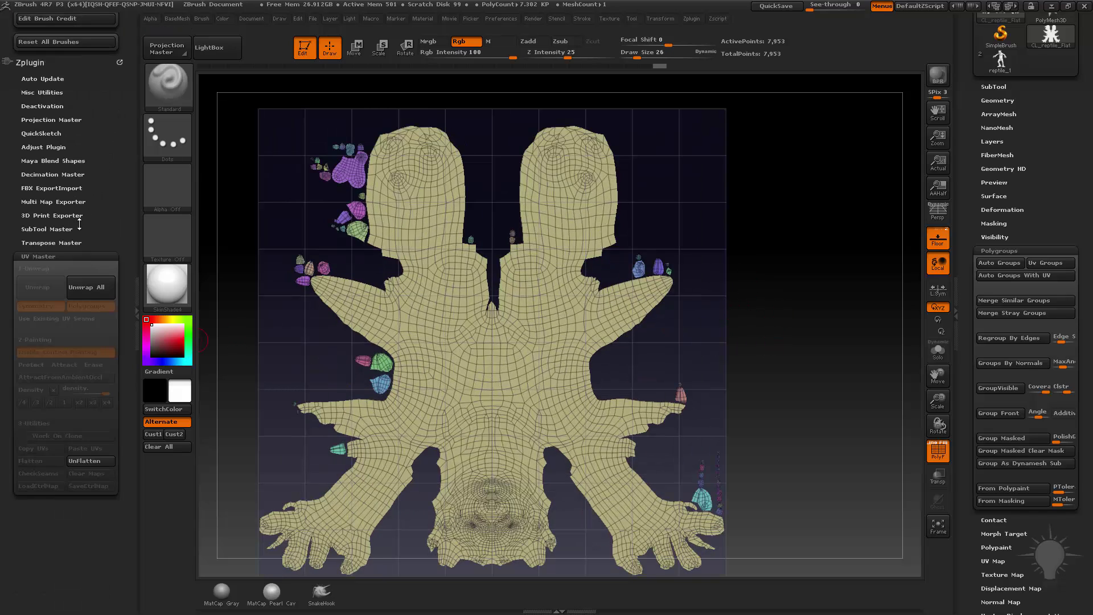
left_click_drag(719, 334, 805, 262, "shift")
mouse_move(814, 176)
left_mouse_down("alt")
mouse_move(783, 312)
mouse_move(797, 225)
mouse_move(759, 356)
mouse_move(696, 353)
mouse_move(598, 373)
mouse_move(620, 313)
mouse_move(649, 285)
mouse_move(730, 287)
left_mouse_up("alt")
left_click(542, 349, "ctrl+shift")
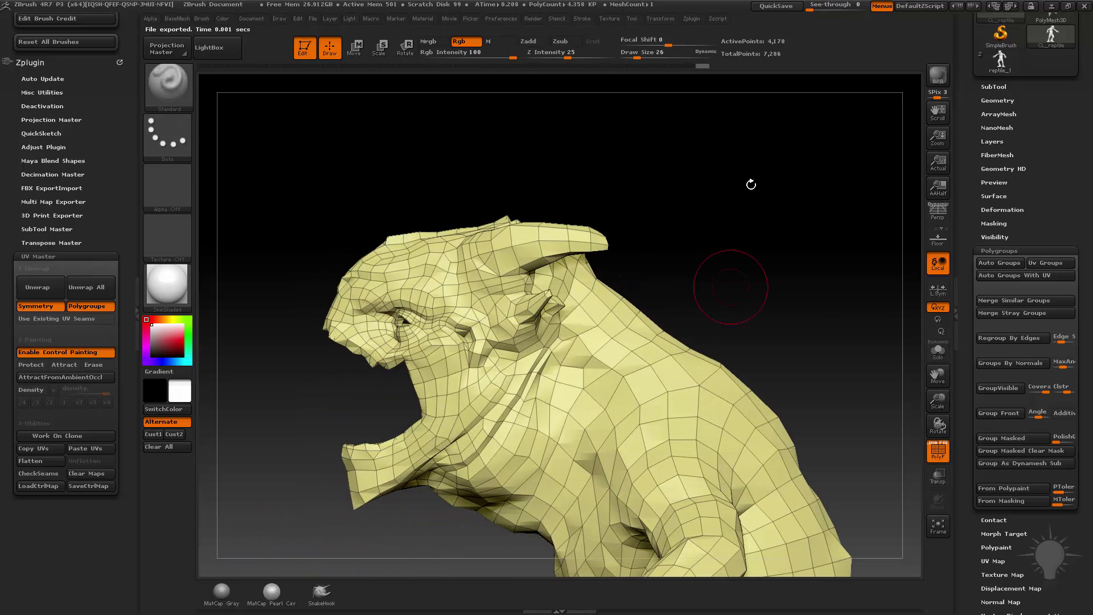
left_click_drag(707, 190, 738, 173)
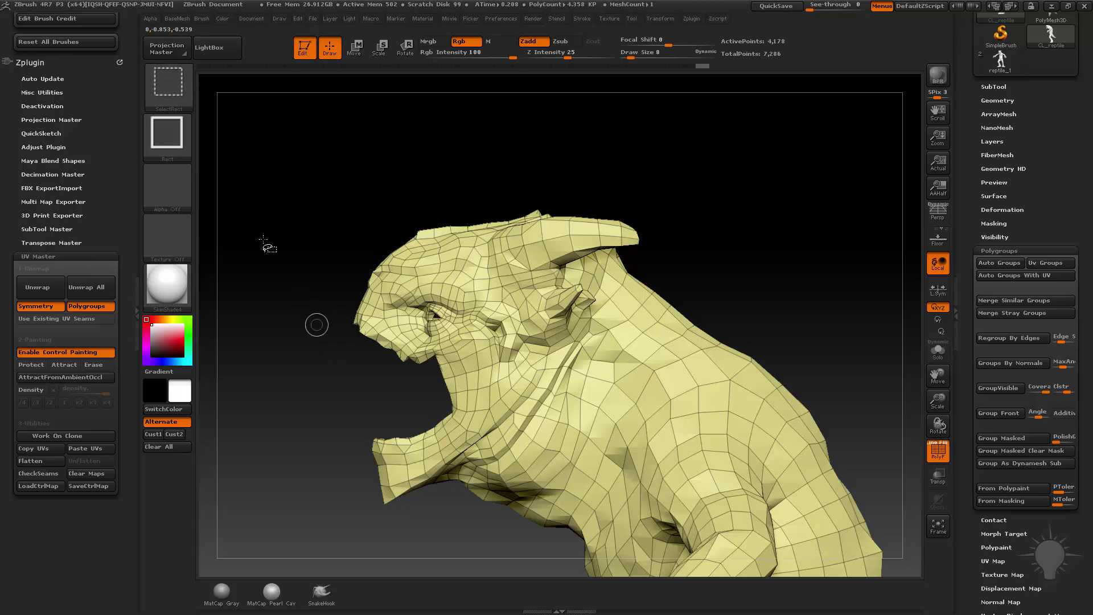
Switch the visibility selection to SelectLasso, try it around the open mouth, and show the whole model again.
key("ctrl+shift+b")
left_click(468, 159)
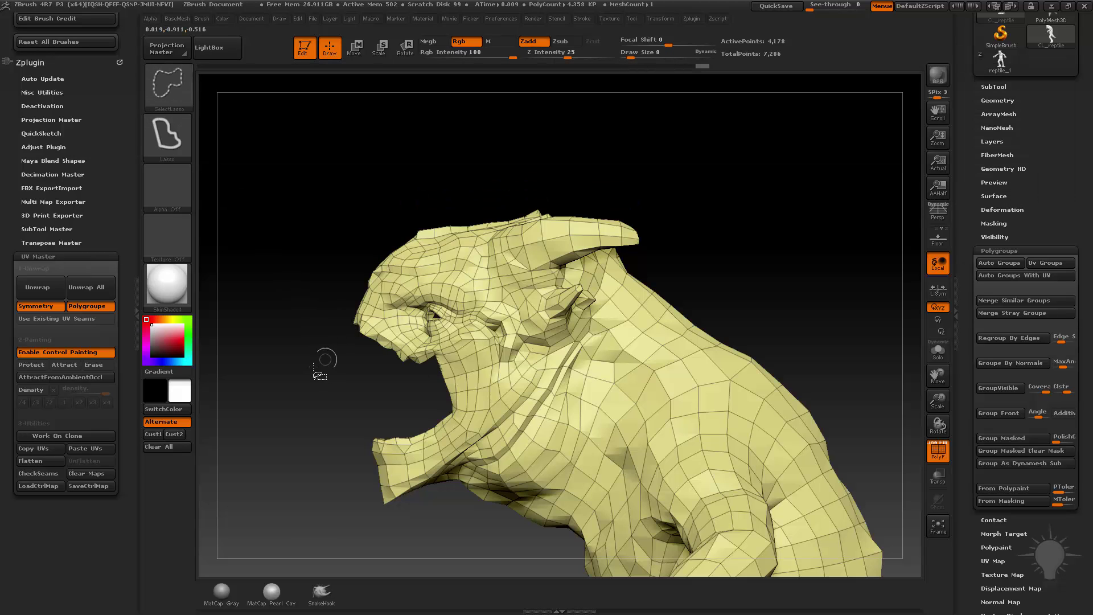
mouse_move(317, 366)
left_mouse_down("ctrl+shift")
mouse_move(506, 329)
mouse_move(456, 444)
mouse_move(341, 480)
mouse_move(468, 417)
left_mouse_up("ctrl+shift")
left_click_drag(687, 309, 655, 305)
left_click(690, 279, "ctrl+shift")
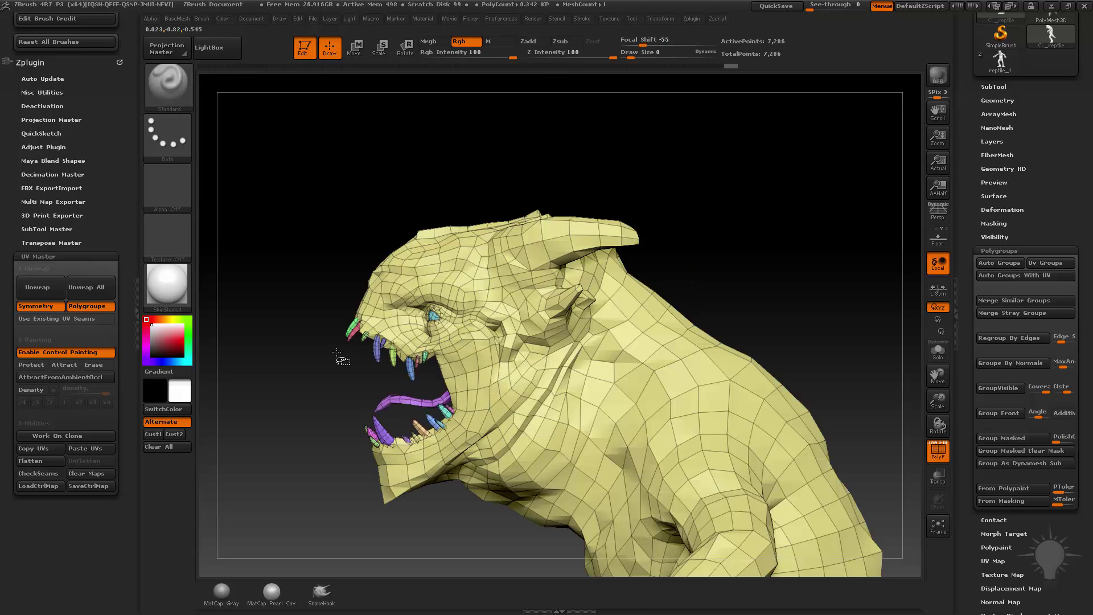
Isolate the body polygroup from several angles, try a lasso selection around the jaws, and restore full visibility.
left_click_drag(333, 378, 626, 290)
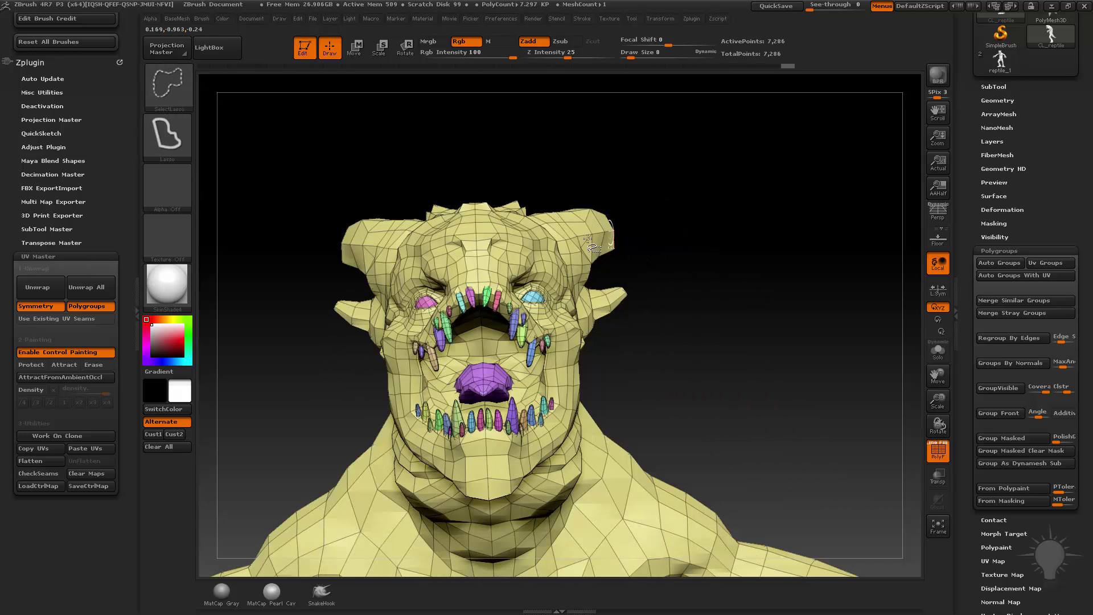
left_click(619, 245, "ctrl+shift")
mouse_move(646, 239)
left_mouse_down()
mouse_move(668, 237)
mouse_move(665, 218)
mouse_move(711, 235)
mouse_move(370, 421)
mouse_move(402, 420)
left_mouse_up()
left_click(715, 237, "ctrl+shift")
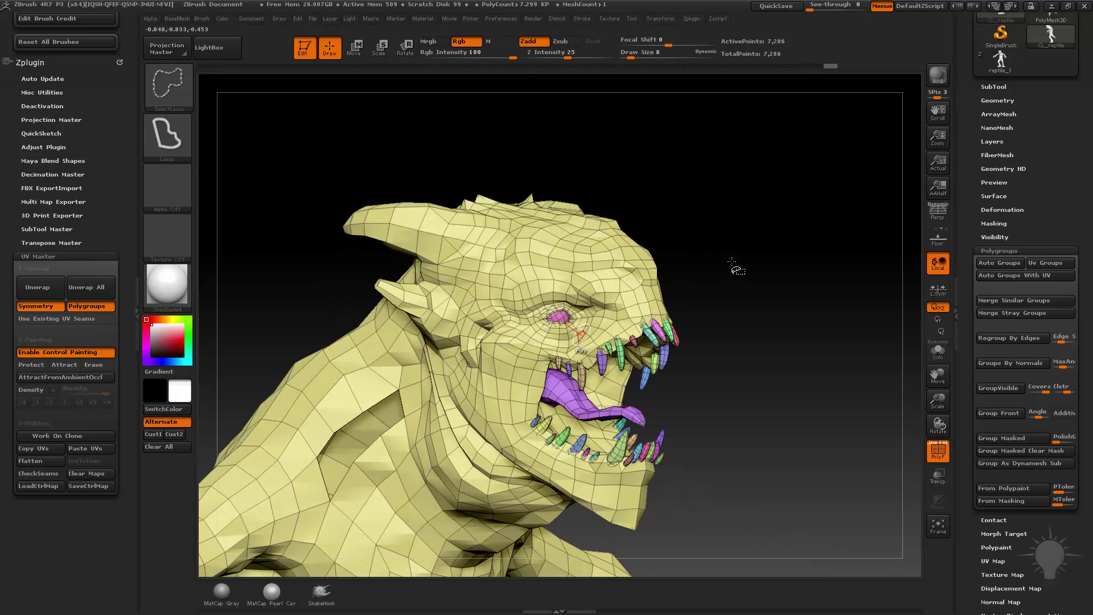
mouse_move(781, 283)
left_mouse_down()
mouse_move(732, 188)
mouse_move(748, 245)
mouse_move(654, 264)
mouse_move(706, 240)
left_mouse_up()
left_click(533, 275, "ctrl+shift")
mouse_move(596, 251)
left_mouse_down()
mouse_move(684, 238)
mouse_move(764, 183)
mouse_move(371, 395)
mouse_move(401, 287)
mouse_move(508, 340)
left_mouse_up()
left_click_drag(599, 361, 346, 525, "ctrl+shift")
mouse_move(772, 286)
left_mouse_down()
mouse_move(837, 283)
mouse_move(784, 266)
mouse_move(783, 248)
left_mouse_up()
left_click(794, 247, "ctrl+shift")
left_click_drag(794, 246, 775, 277)
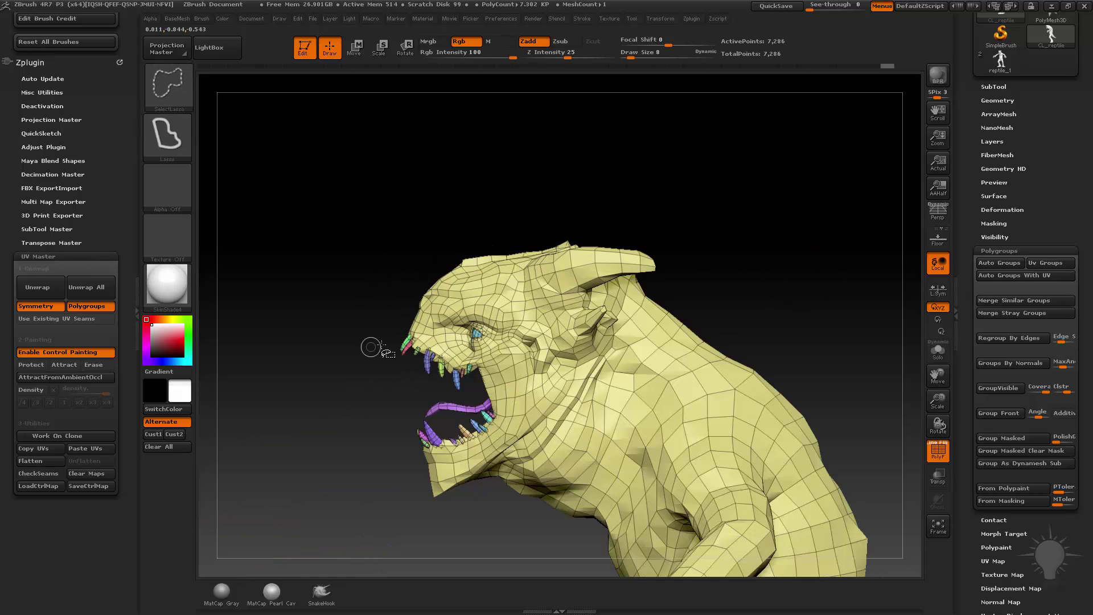
Isolate the body polygroup again and lasso the face so only the mouth region stays visible.
left_click(465, 293, "ctrl+shift")
left_click_drag(388, 266, 359, 473, "ctrl+shift")
mouse_move(693, 327)
left_mouse_down()
mouse_move(808, 264)
mouse_move(740, 296)
left_mouse_up()
left_click(777, 287, "ctrl+shift")
mouse_move(313, 354)
left_mouse_down("ctrl+shift")
mouse_move(413, 251)
mouse_move(688, 291)
mouse_move(388, 488)
mouse_move(364, 466)
left_mouse_up("ctrl+shift")
mouse_move(718, 288)
left_mouse_down()
mouse_move(810, 265)
mouse_move(734, 274)
mouse_move(724, 248)
mouse_move(734, 231)
mouse_move(629, 257)
mouse_move(522, 205)
mouse_move(569, 286)
mouse_move(706, 343)
mouse_move(681, 331)
left_mouse_up()
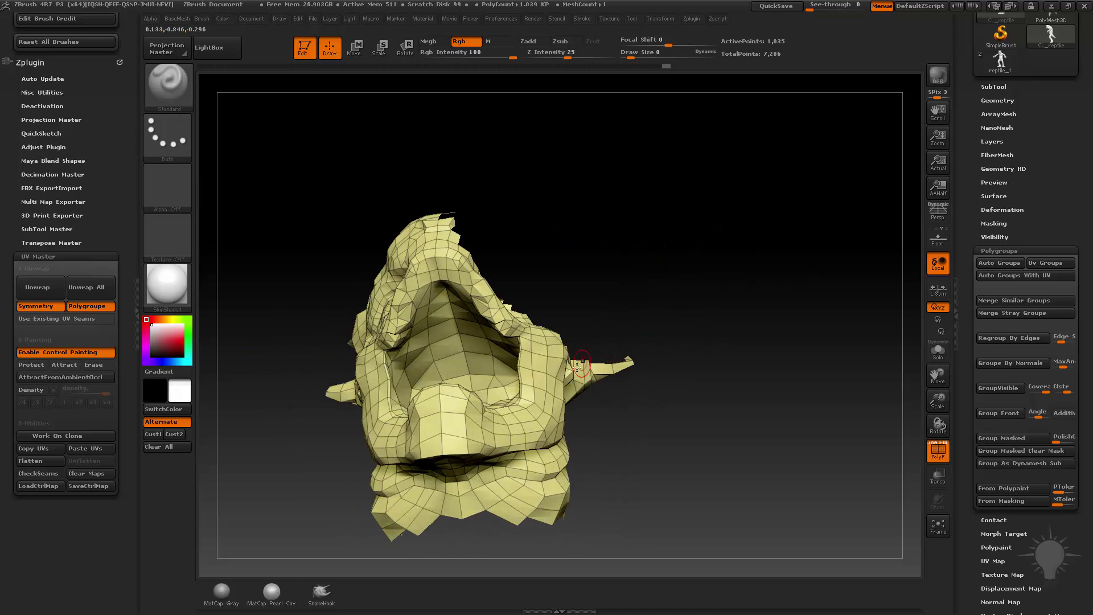
Undo the recent visibility changes and hide the upper parts of the head with lasso selections.
mouse_move(643, 251)
left_mouse_down()
mouse_move(651, 288)
mouse_move(643, 268)
mouse_move(678, 251)
left_mouse_up()
key("ctrl+z")
key("ctrl+z")
key("ctrl+z")
mouse_move(410, 190)
left_mouse_down("ctrl+alt+shift")
mouse_move(590, 244)
mouse_move(659, 312)
mouse_move(608, 283)
left_mouse_up("ctrl+alt+shift")
mouse_move(591, 272)
left_mouse_down("ctrl+alt+shift")
mouse_move(563, 225)
mouse_move(425, 177)
mouse_move(550, 310)
left_mouse_up("ctrl+alt+shift")
mouse_move(649, 340)
left_mouse_down()
mouse_move(667, 334)
mouse_move(649, 361)
mouse_move(630, 363)
left_mouse_up()
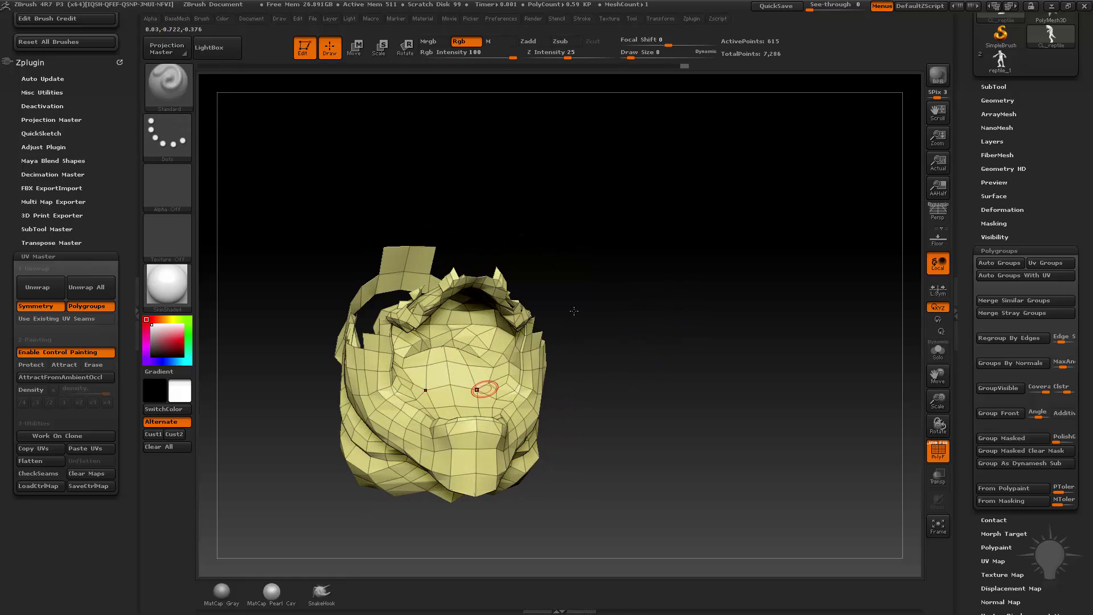
left_click_drag(608, 289, 637, 268)
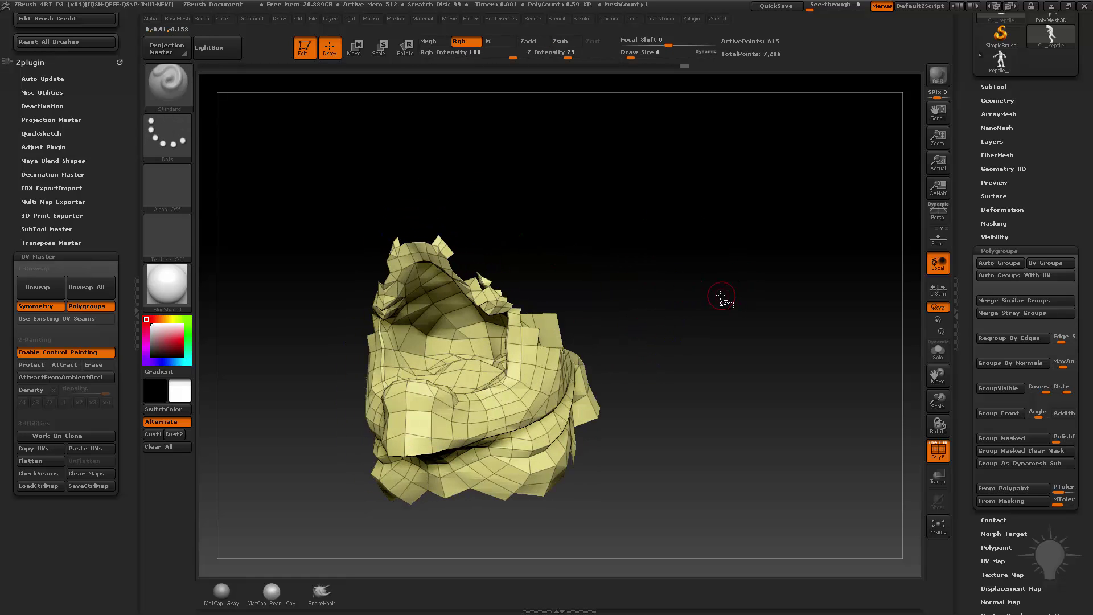
Grow the visible mouth region outward four times.
key("ctrl+shift")
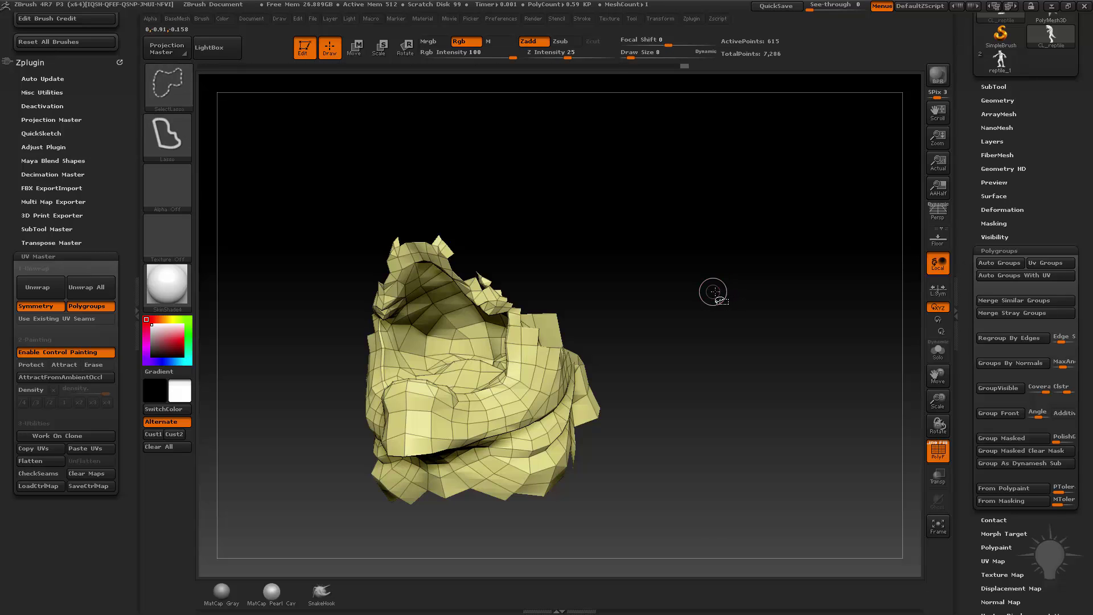
key("ctrl+shift+x")
key("ctrl+shift+x")
key("ctrl+shift+x")
key("ctrl+shift+x")
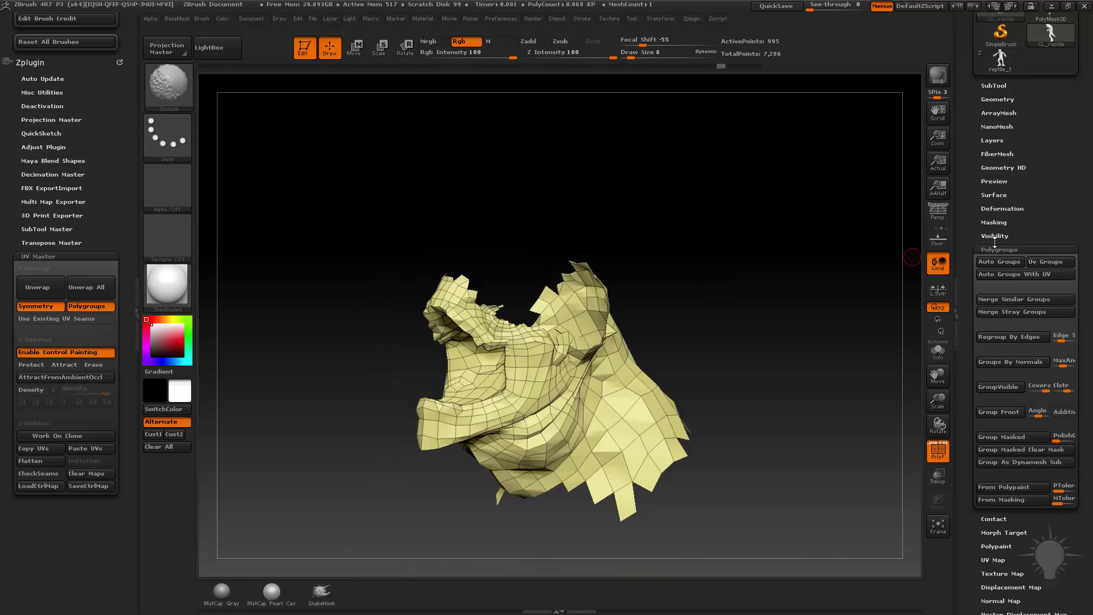
Show the Visibility settings, shrink the visible region four times, and grow it three times.
left_click(989, 237)
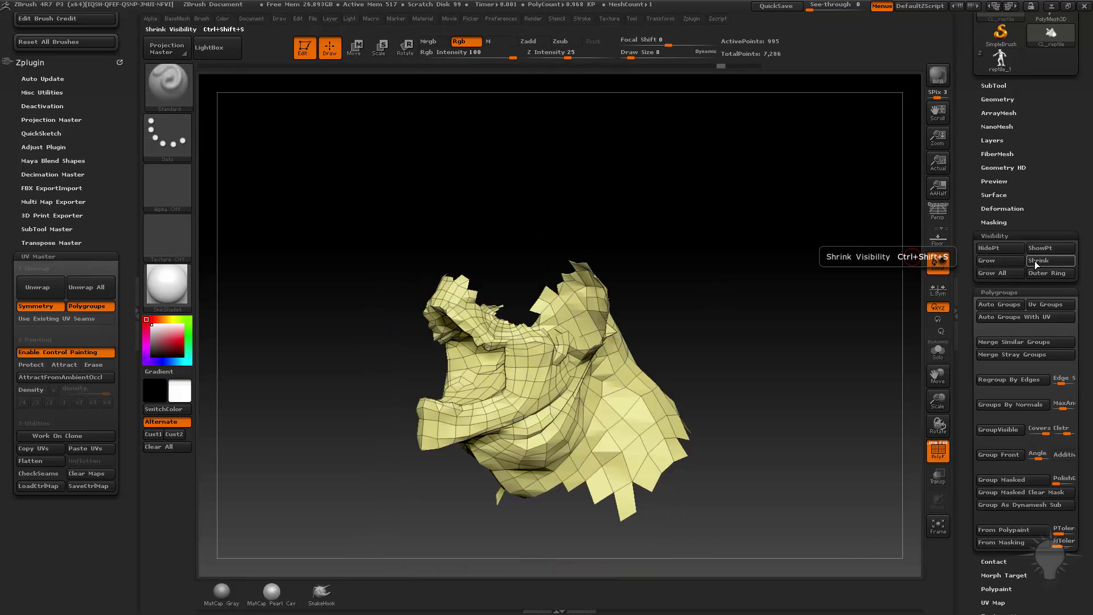
key("ctrl+shift")
key("ctrl+shift+s")
key("ctrl+shift+s")
key("ctrl+shift+s")
key("ctrl+shift+s")
key("ctrl+shift+x")
key("ctrl+shift+x")
key("ctrl+shift+x")
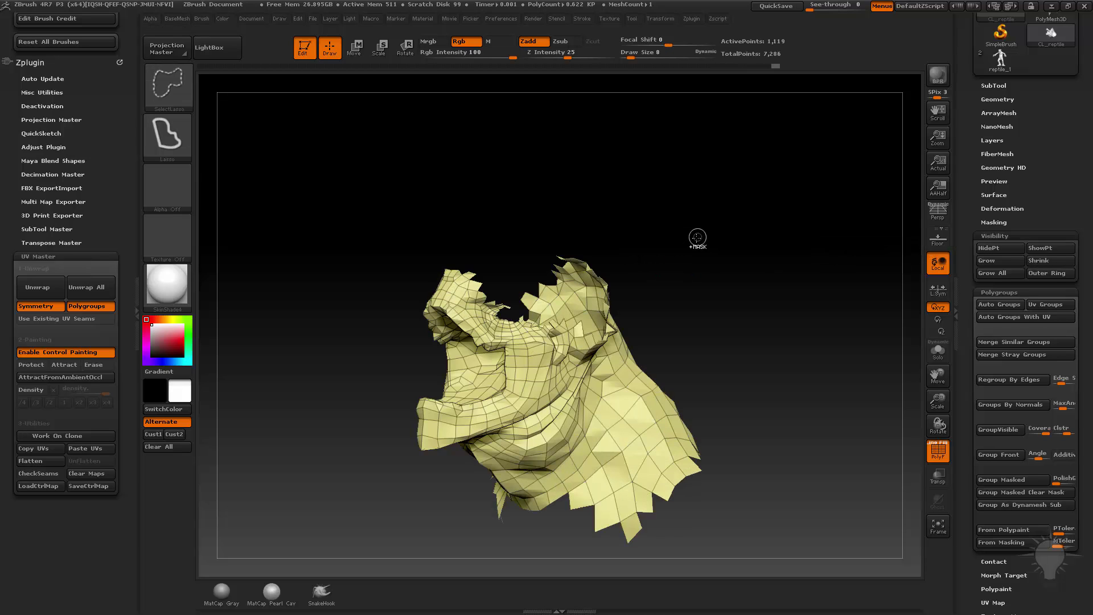
Apply Grow All to the visible head region, and shrink the visibility four times.
mouse_move(685, 248)
left_mouse_down()
mouse_move(732, 236)
mouse_move(711, 265)
mouse_move(700, 251)
mouse_move(571, 269)
left_mouse_up()
key("ctrl+shift+a")
key("ctrl+shift+s")
key("ctrl+shift+s")
key("ctrl+shift+s")
key("ctrl+shift+s")
Trim away more of the visible polygons around the mouth and neck with lasso selections.
left_click_drag(471, 263, 449, 248, "ctrl+alt+shift")
left_click_drag(485, 340, 525, 373, "ctrl+alt+shift")
left_click_drag(588, 277, 581, 342)
mouse_move(597, 405)
left_mouse_down("ctrl+alt+shift")
mouse_move(539, 283)
mouse_move(518, 358)
mouse_move(589, 426)
left_mouse_up("ctrl+alt+shift")
left_click_drag(491, 408, 493, 411, "ctrl+shift")
mouse_move(634, 390)
left_mouse_down()
mouse_move(703, 344)
mouse_move(708, 366)
mouse_move(574, 325)
left_mouse_up()
left_click(707, 360, "ctrl+shift")
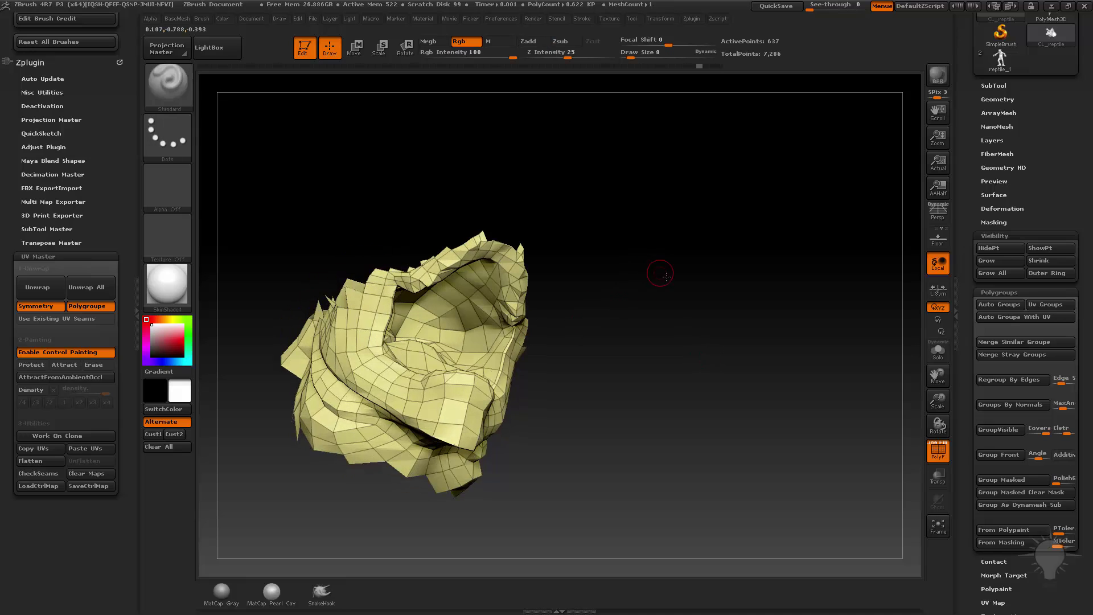
Restore the hidden parts of the reptile and isolate the body polygroup, facing the open mouth.
left_click_drag(668, 280, 688, 286)
left_click(689, 285, "ctrl+shift")
left_click_drag(676, 230, 732, 283)
left_click_drag(718, 323, 748, 236)
left_click(625, 299, "ctrl+shift")
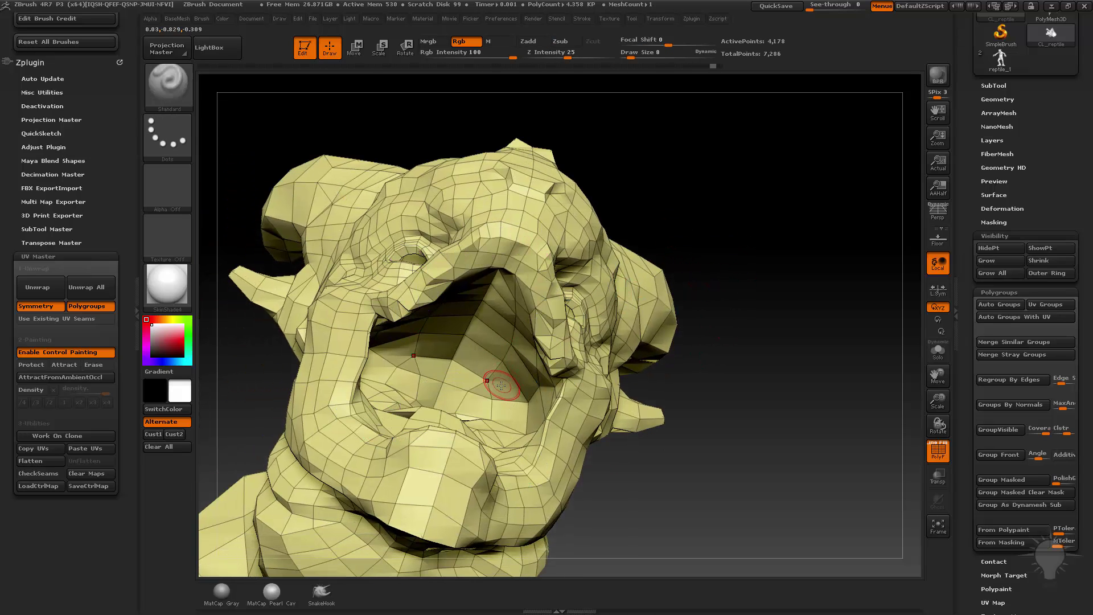
Activate the ZModeler brush and set its polygon action to Polygroup with A Single Poly as the target.
key("b")
key("z")
key("m")
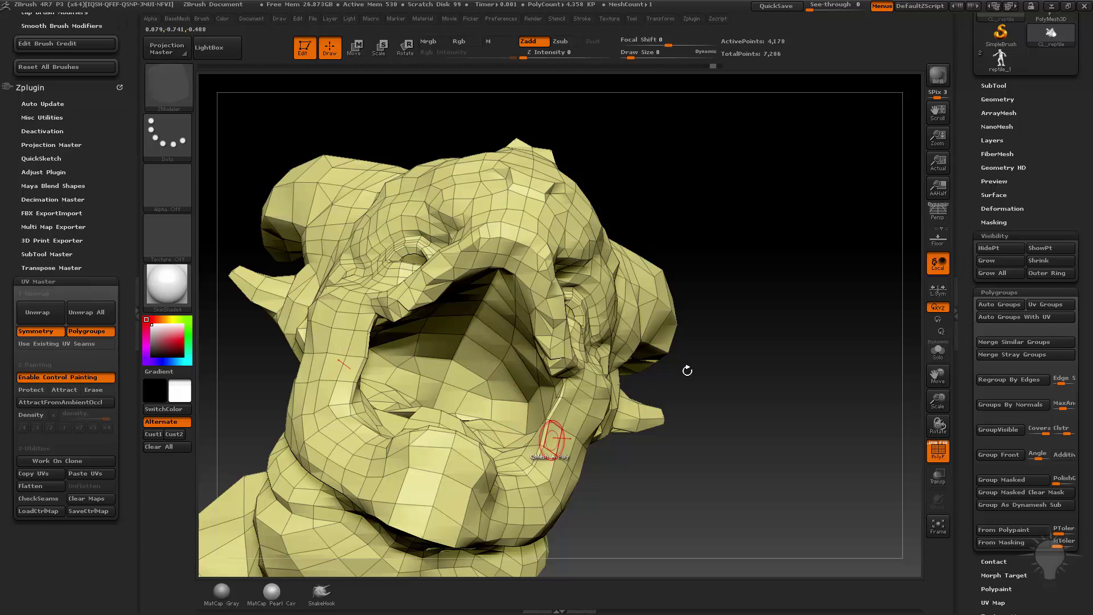
left_click_drag(727, 353, 547, 361)
key("space")
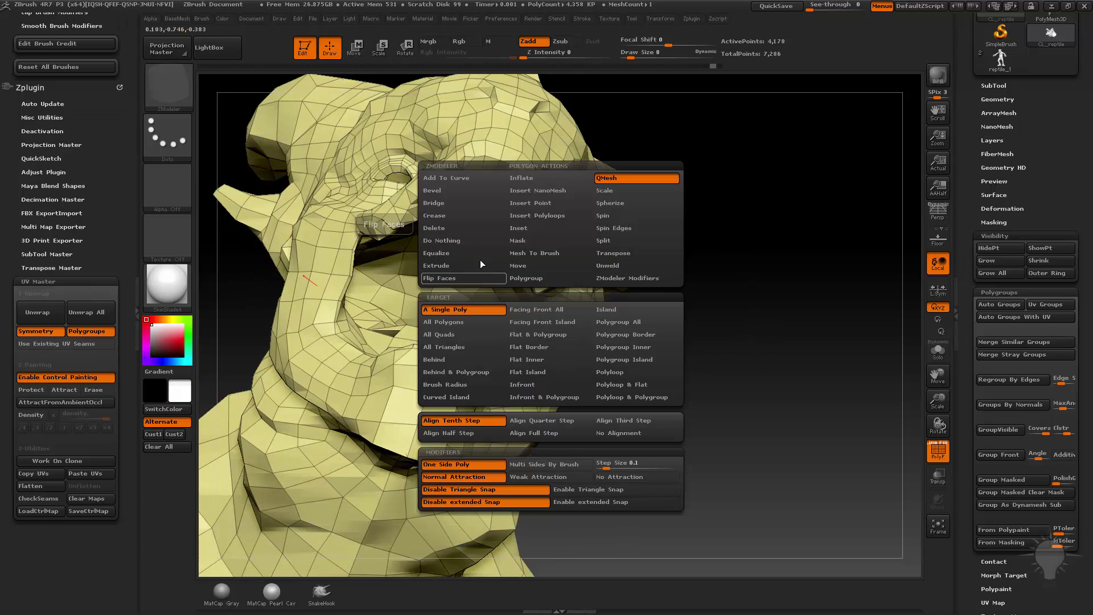
left_click(526, 278)
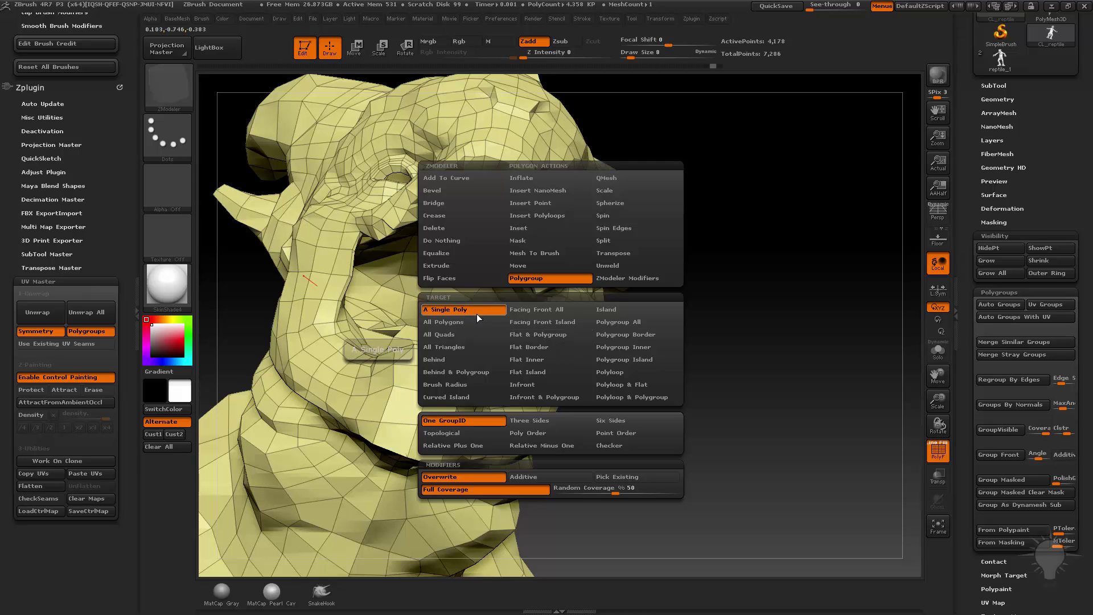
Assign the polygons along the inner edge of the upper lip to a new polygroup, one by one.
left_click_drag(724, 148, 633, 199, "alt")
left_click(605, 198)
left_click(592, 191)
left_click(585, 211)
left_click(600, 219)
left_click(618, 230)
mouse_move(740, 166)
left_mouse_down("alt")
mouse_move(739, 188)
mouse_move(663, 219)
left_mouse_up("alt")
left_click_drag(691, 261, 683, 299, "alt")
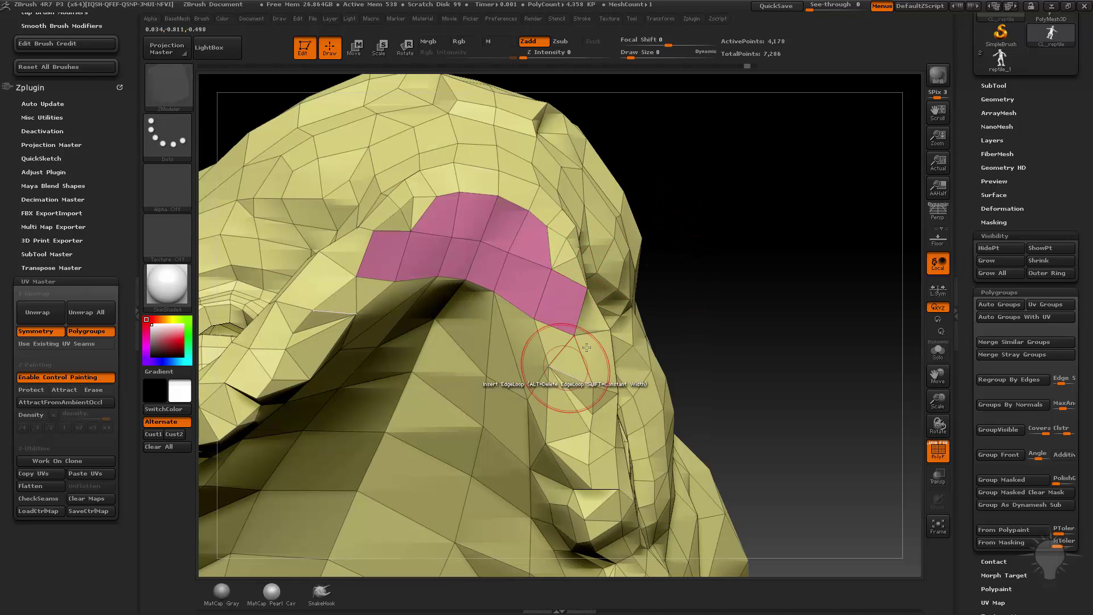
Set the ZModeler point and edge actions to Do Nothing so only polygons are affected.
key("space")
key("space")
left_click(480, 370)
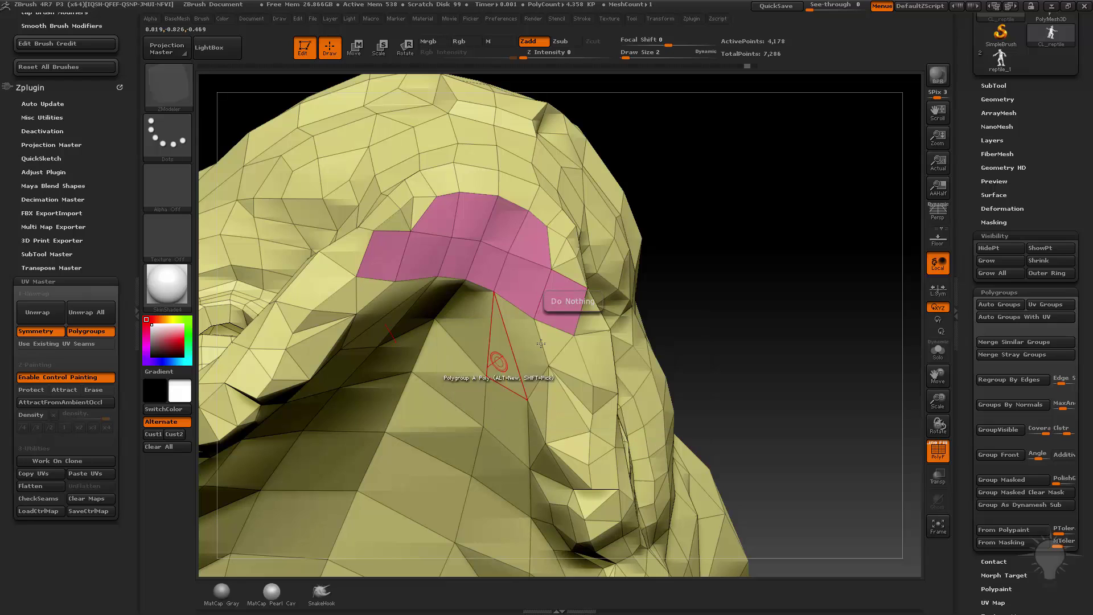
key("space")
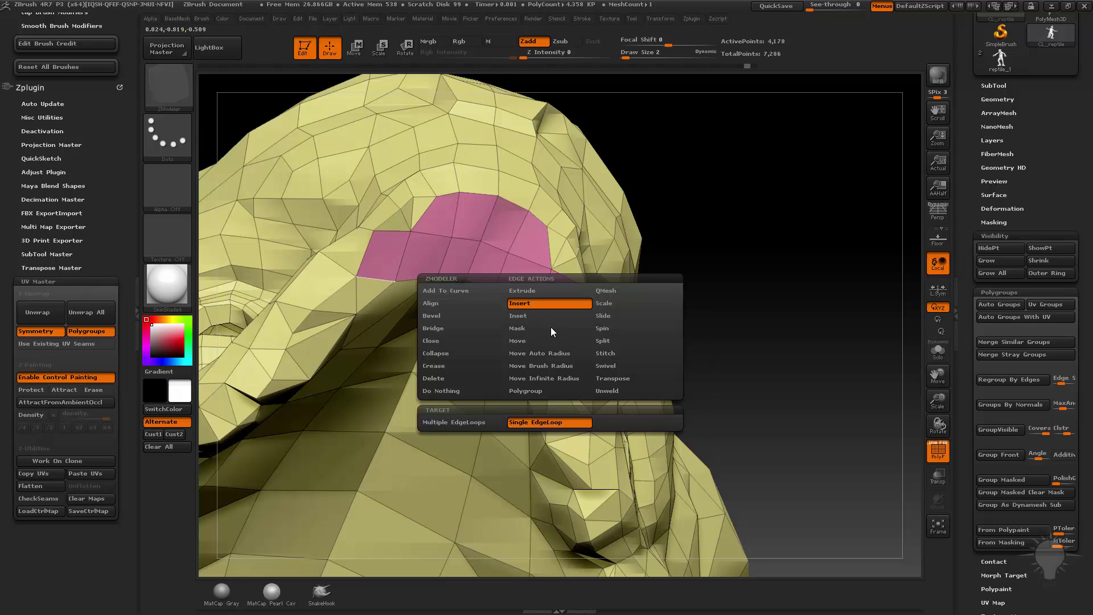
left_click(449, 392)
right_click_drag(535, 387, 547, 342, "ctrl")
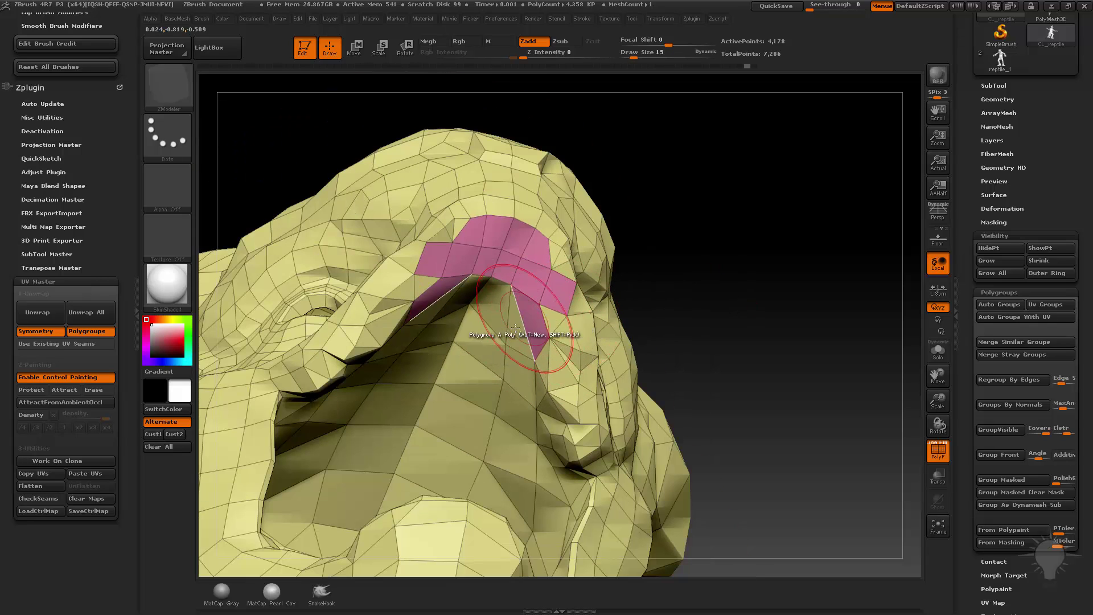
Add the polygons down both sides of the upper lip to the new polygroup.
left_click(552, 327)
left_click(578, 337)
mouse_move(754, 253)
left_mouse_down()
mouse_move(701, 224)
mouse_move(586, 293)
left_mouse_up()
left_click_drag(702, 258, 732, 205)
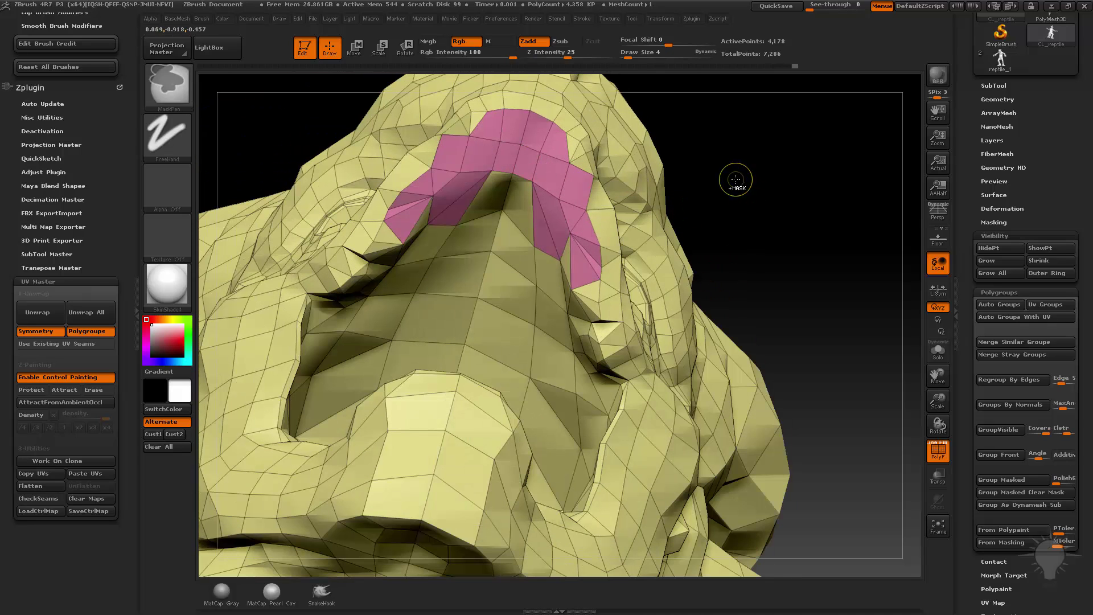
Regroup the visible body as one polygroup and mark the inner lip and mouth roof polygons as a temporary ZModeler selection.
key("ctrl+w")
left_click_drag(733, 164, 743, 139, "alt")
key("f")
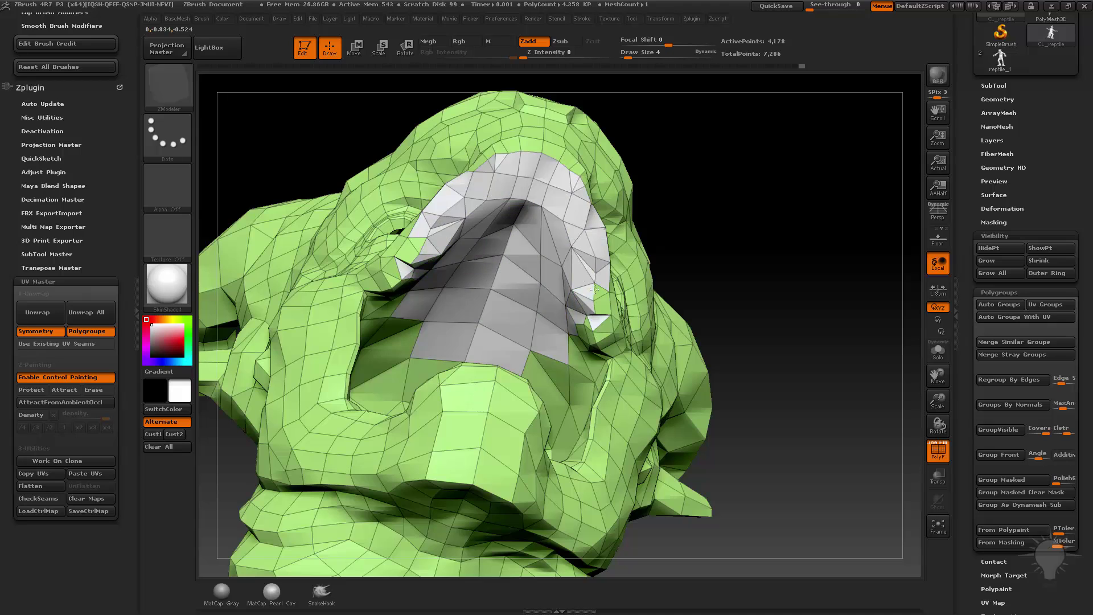
left_click_drag(728, 289, 692, 285)
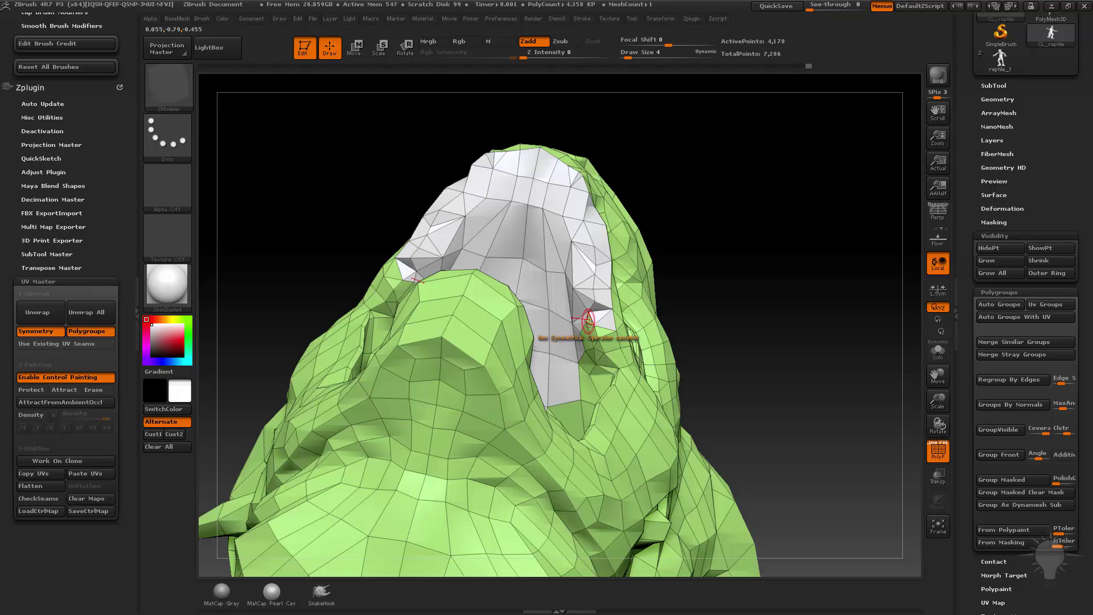
left_click_drag(588, 320, 549, 237)
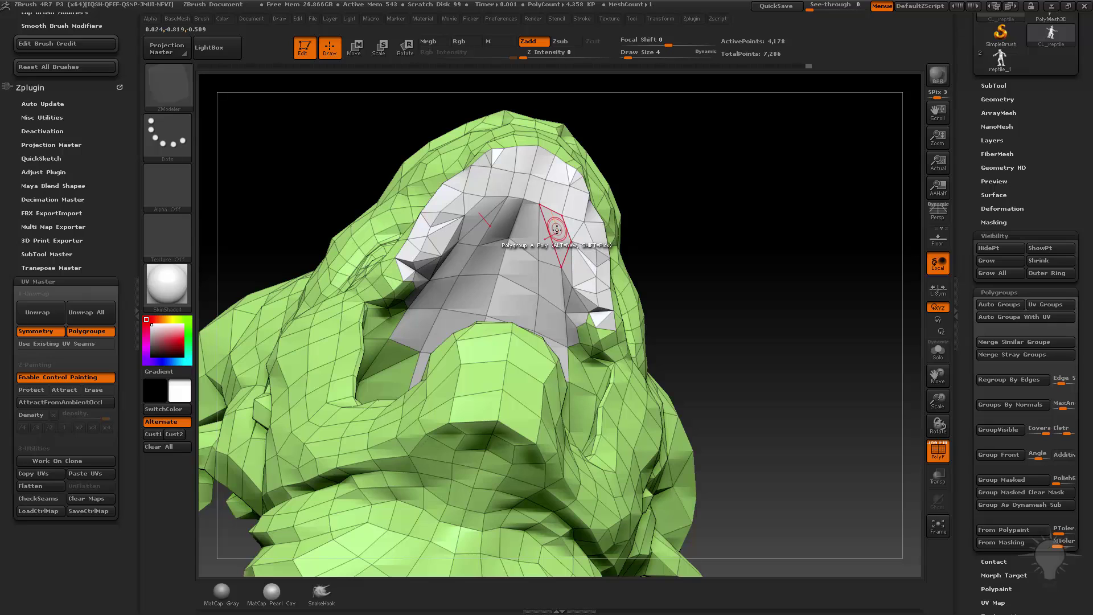
Review the ZModeler polygon actions and apply Polygroup to the marked mouth polygons.
key("space")
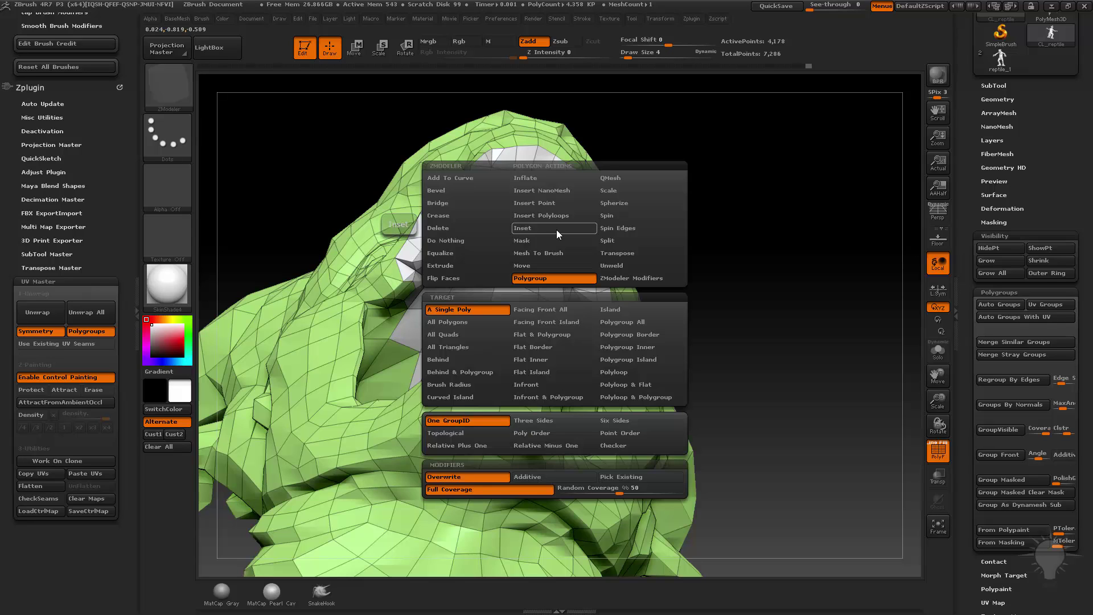
left_click(573, 225)
left_click_drag(704, 227, 872, 252)
Switch to the original reptile_1 tool, delete its reptile_1 subtool and view the remaining reptile from the front.
left_click_drag(966, 256, 960, 402)
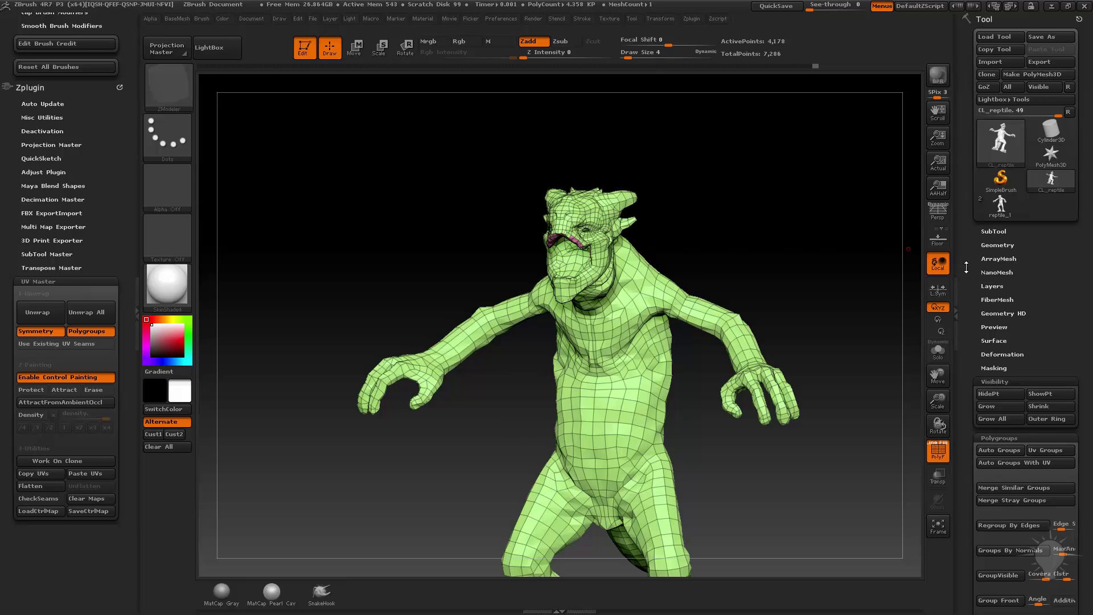
left_click(993, 231)
left_click(1003, 166)
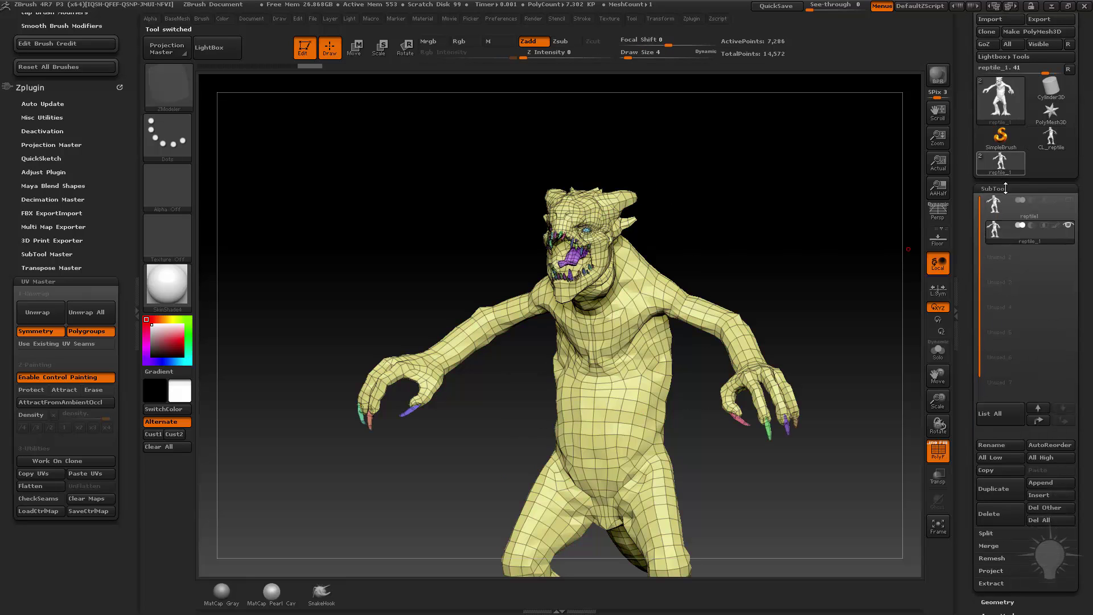
left_click(999, 509)
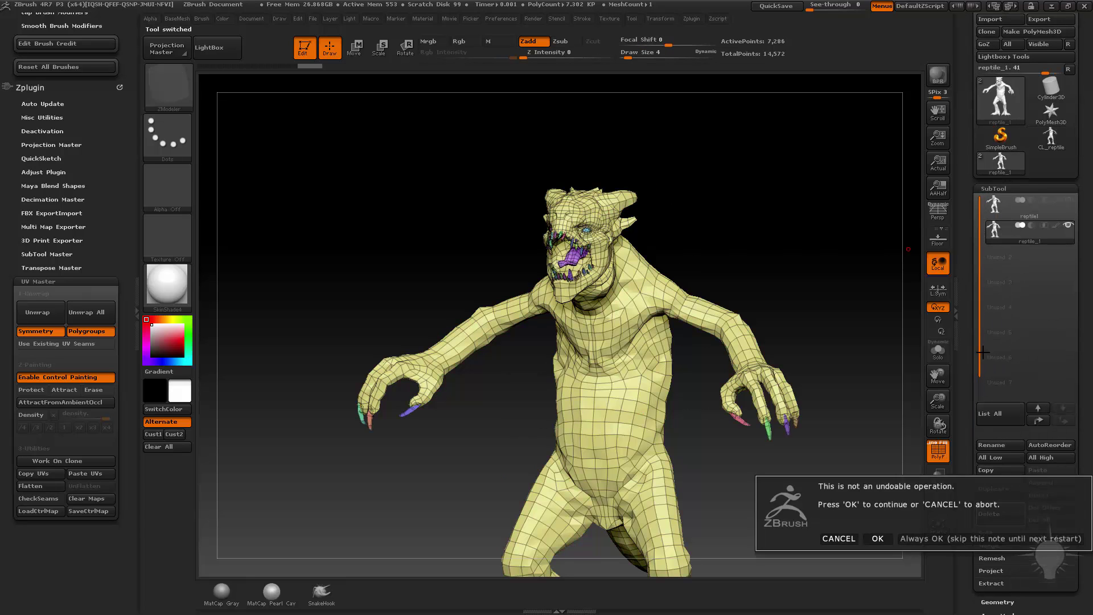
left_click(917, 536)
mouse_move(780, 263)
left_mouse_down()
mouse_move(829, 261)
mouse_move(834, 271)
mouse_move(827, 237)
mouse_move(852, 222)
mouse_move(643, 263)
mouse_move(641, 298)
mouse_move(769, 283)
mouse_move(781, 251)
mouse_move(847, 276)
mouse_move(794, 247)
left_mouse_up()
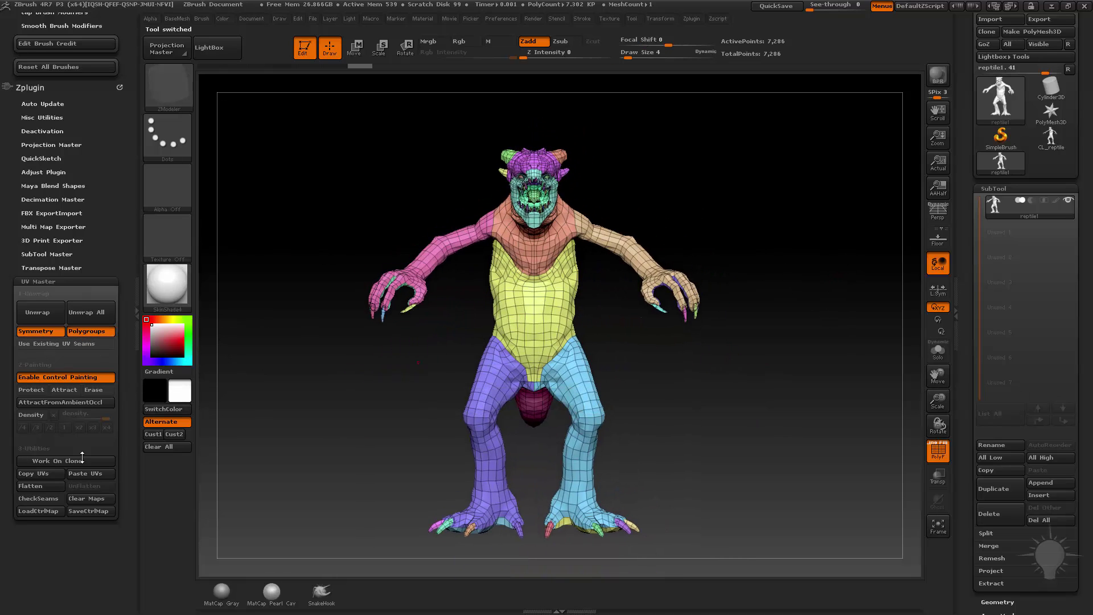
Create a work clone of the reptile, disable control painting and unwrap it using Symmetry and Polygroups.
left_click(39, 498)
left_click_drag(334, 385, 295, 386)
left_click(60, 377)
mouse_move(626, 341)
left_mouse_down()
mouse_move(688, 349)
mouse_move(398, 307)
mouse_move(259, 306)
left_mouse_up()
left_click(45, 316)
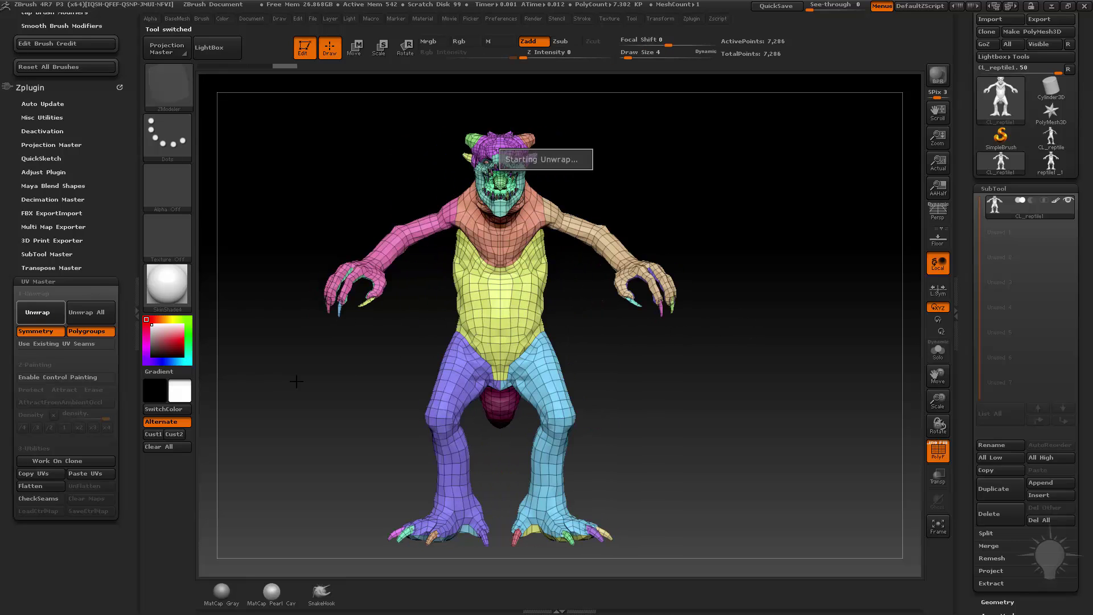
Check the clone's flattened UV layout, restore the model and transfer its UVs to the original reptile tool.
left_click(56, 488)
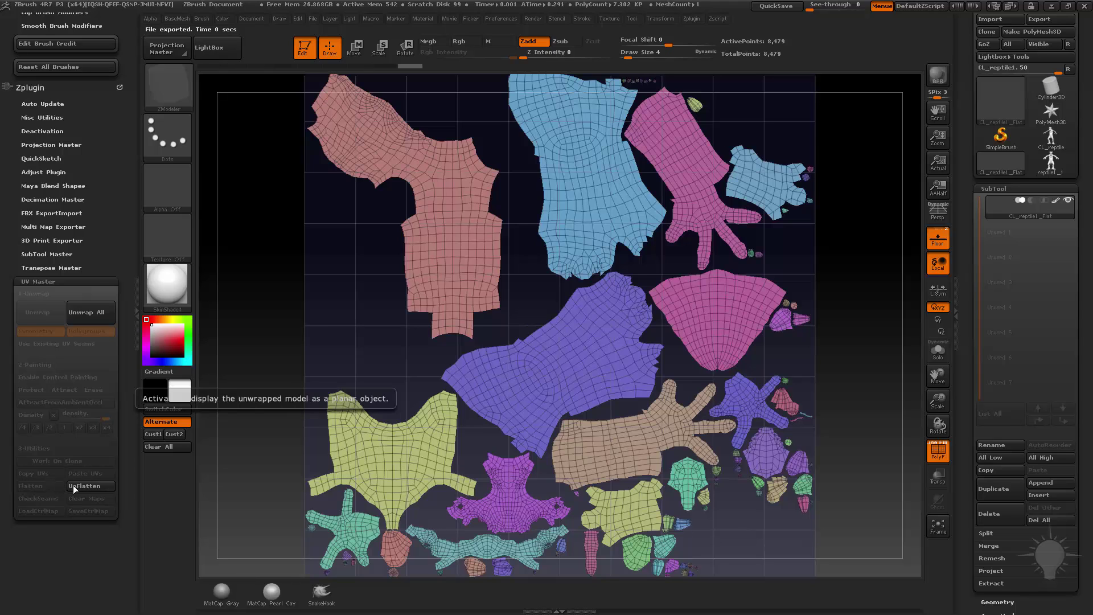
left_click(80, 486)
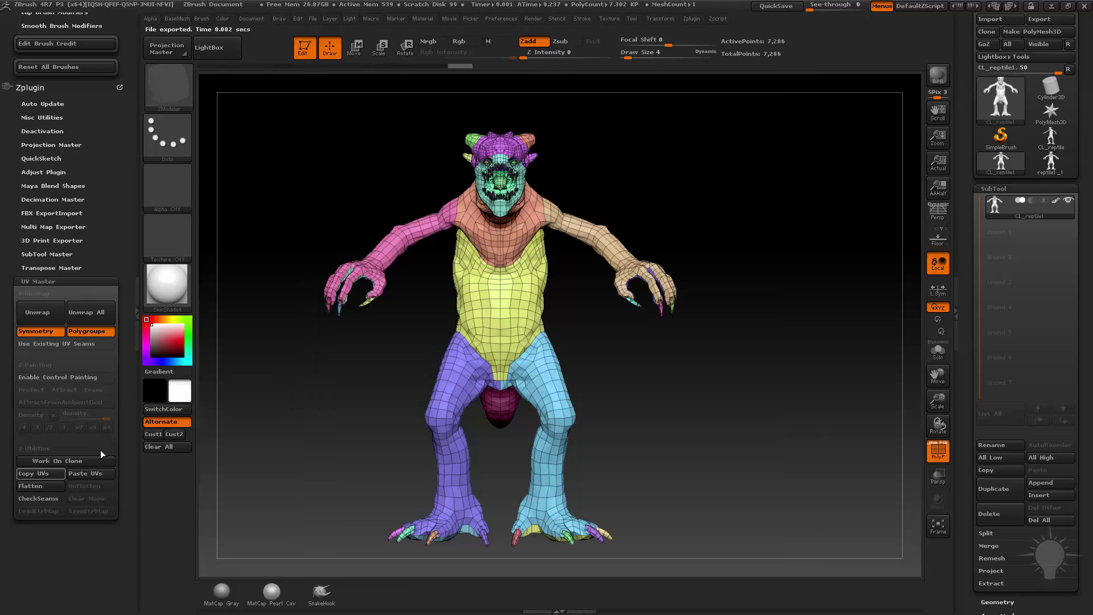
left_click(1051, 164)
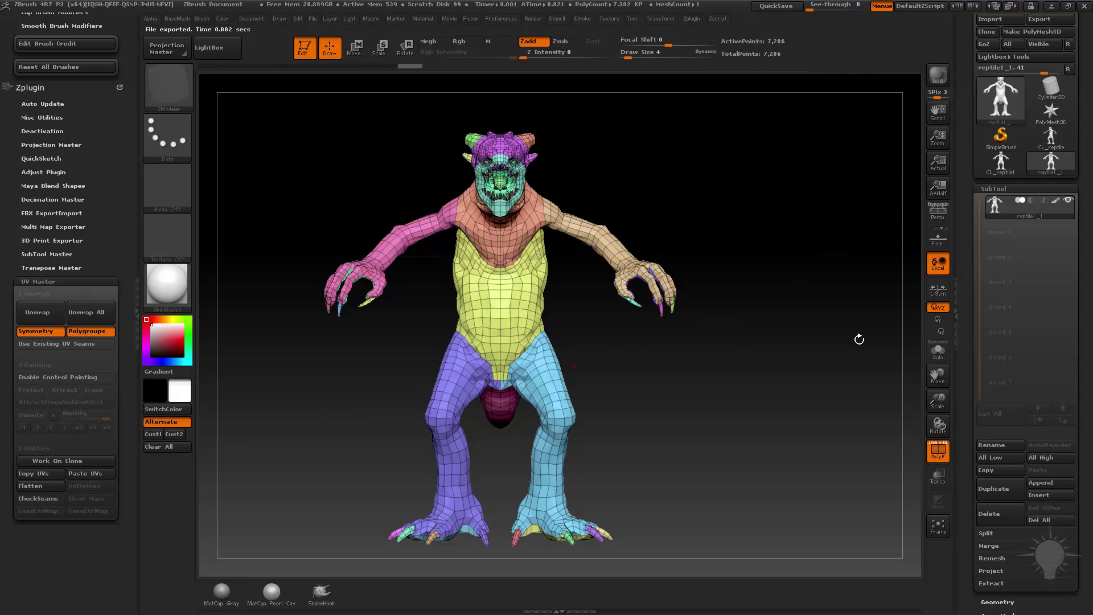
Create a texture for the reptile from its UV map and preview the texture.
left_click_drag(972, 347, 985, 260)
left_click(994, 335, "shift")
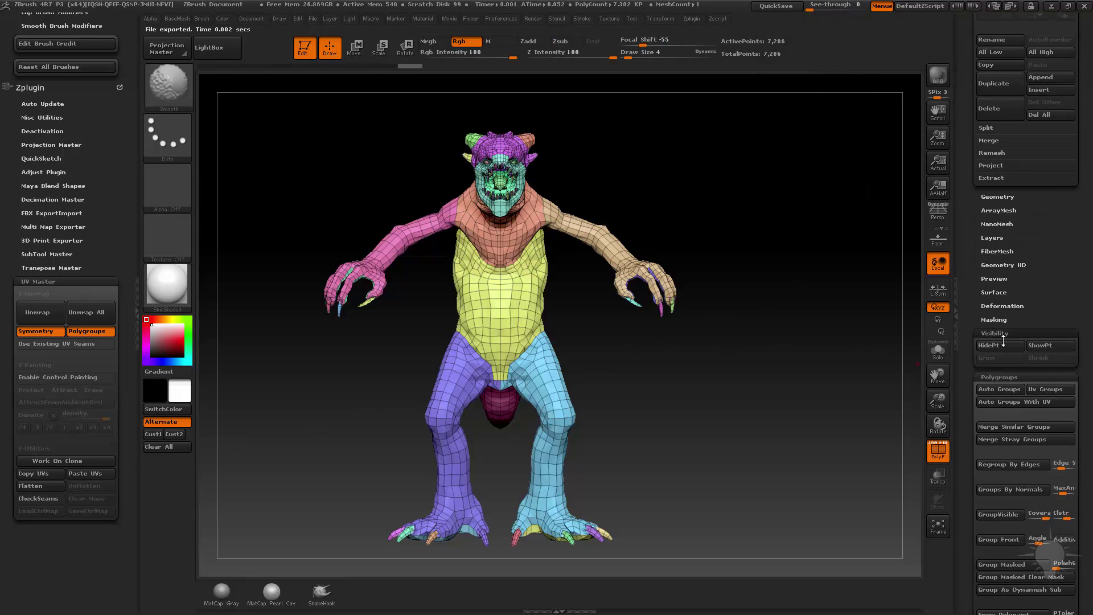
left_click(999, 355, "shift")
key("ctrl+z")
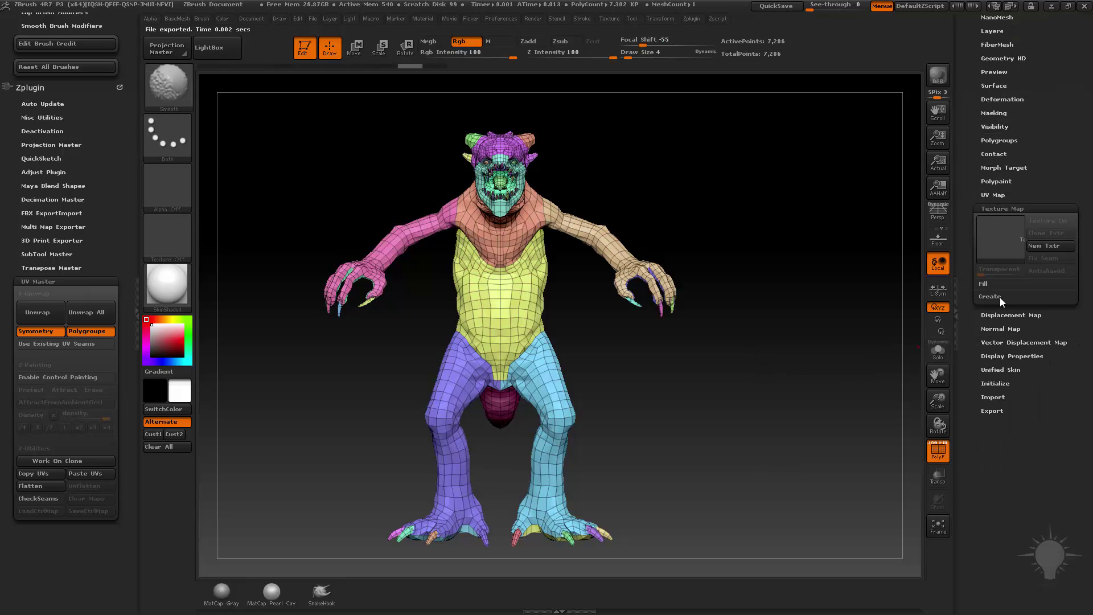
left_click(1000, 297, "shift")
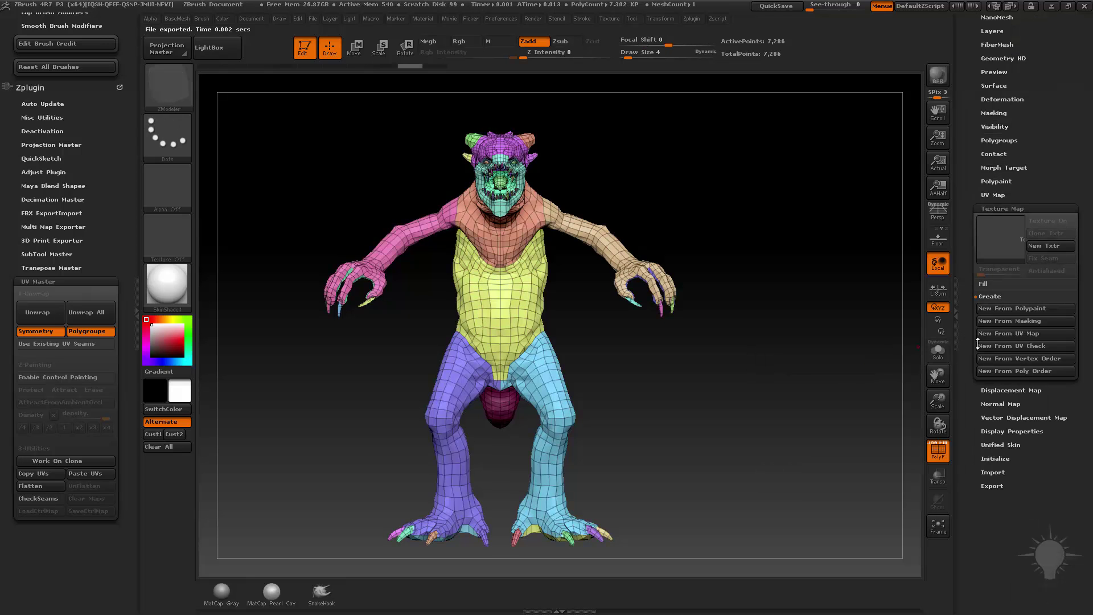
left_click(1013, 333)
mouse_move(1002, 246)
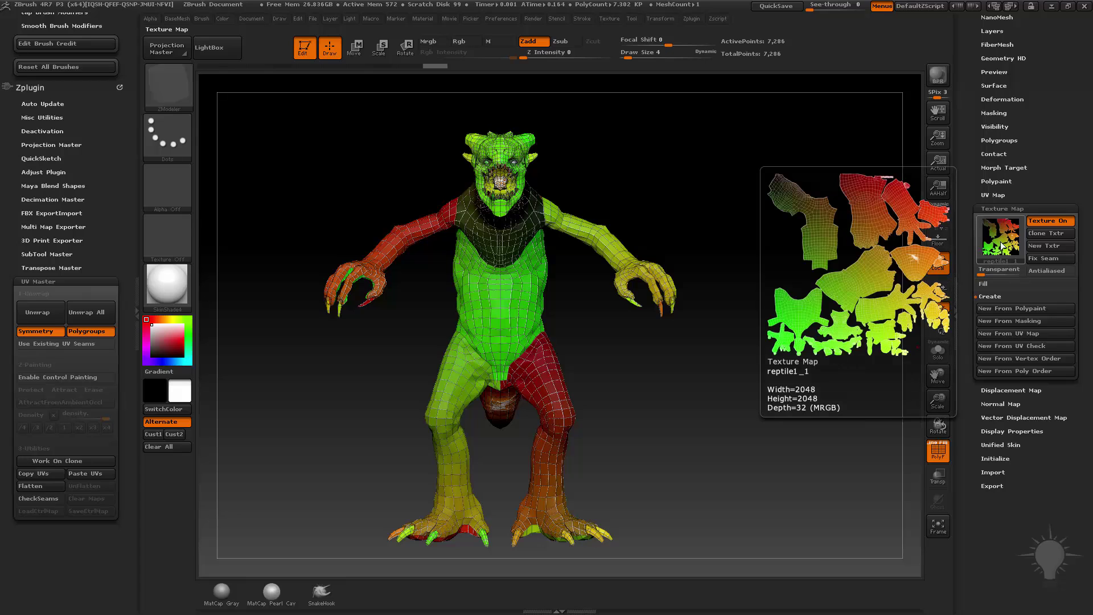
Replace the texture with one from UV Check and inspect it for overlapping UVs.
left_click(1013, 347)
mouse_move(1008, 242)
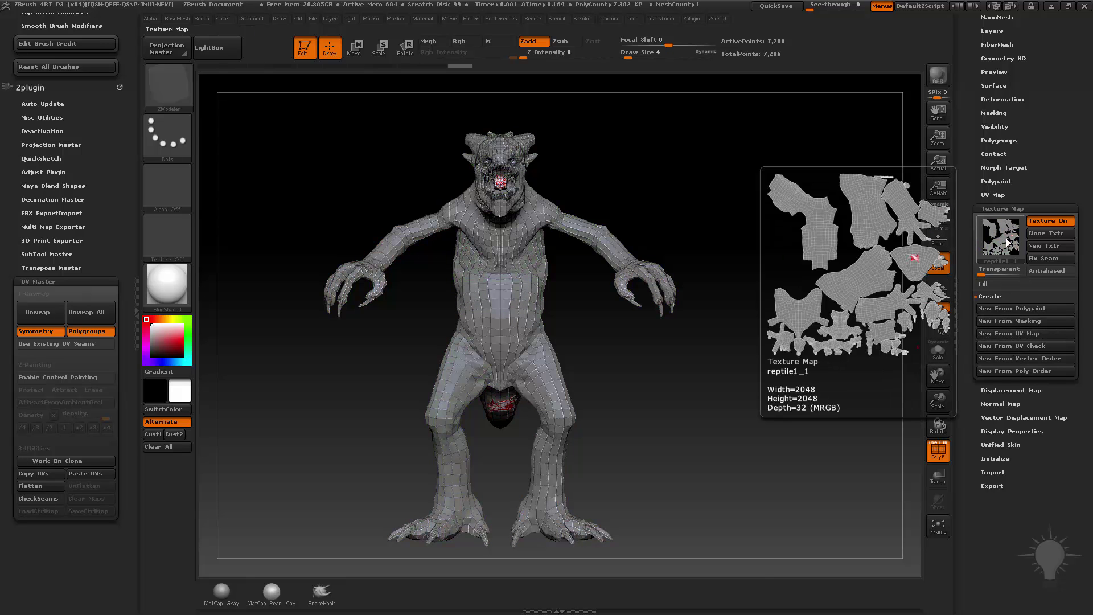
left_click_drag(813, 279, 762, 270)
Flatten the reptile to its UV layout and turn off the texture display.
left_click(30, 485)
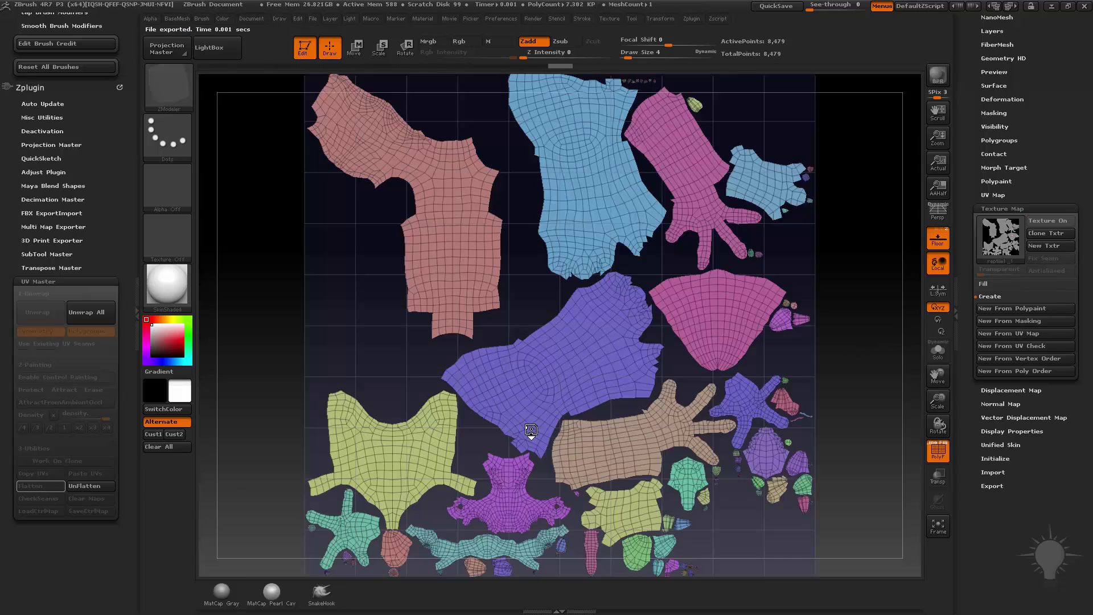
mouse_move(1002, 237)
left_click_drag(868, 266, 848, 239, "alt")
left_click(1046, 222)
Try to move the pink fan-shaped UV island with the Transpose Move tool.
key("w")
scroll(109, 254, "up", 10)
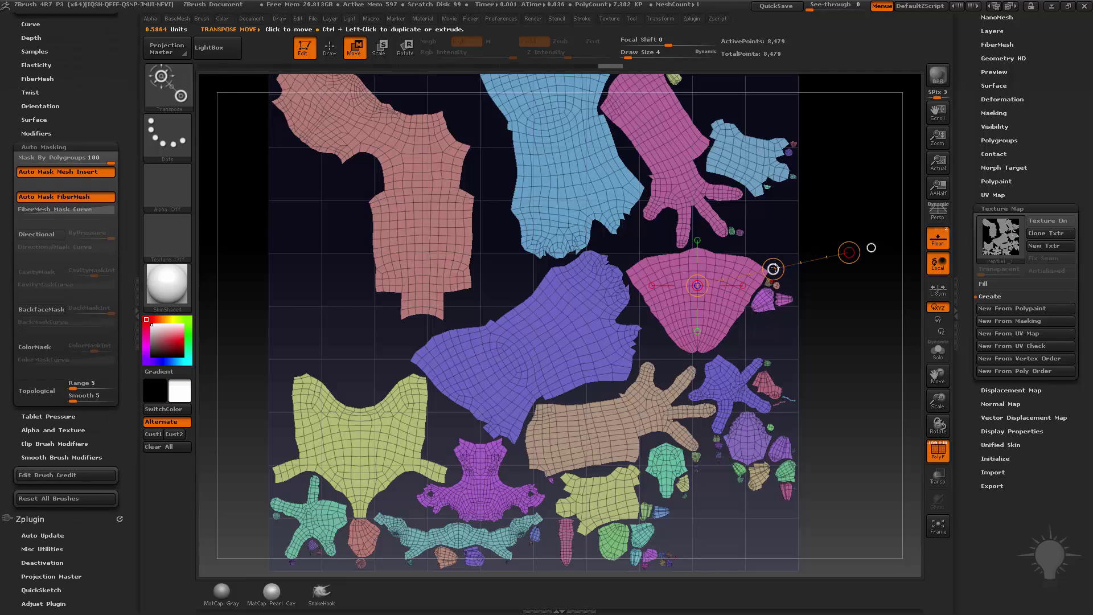
mouse_move(773, 268)
left_mouse_down()
mouse_move(707, 243)
mouse_move(507, 254)
mouse_move(767, 278)
mouse_move(758, 260)
left_mouse_up()
key("ctrl+z")
left_click_drag(871, 285, 848, 330, "alt")
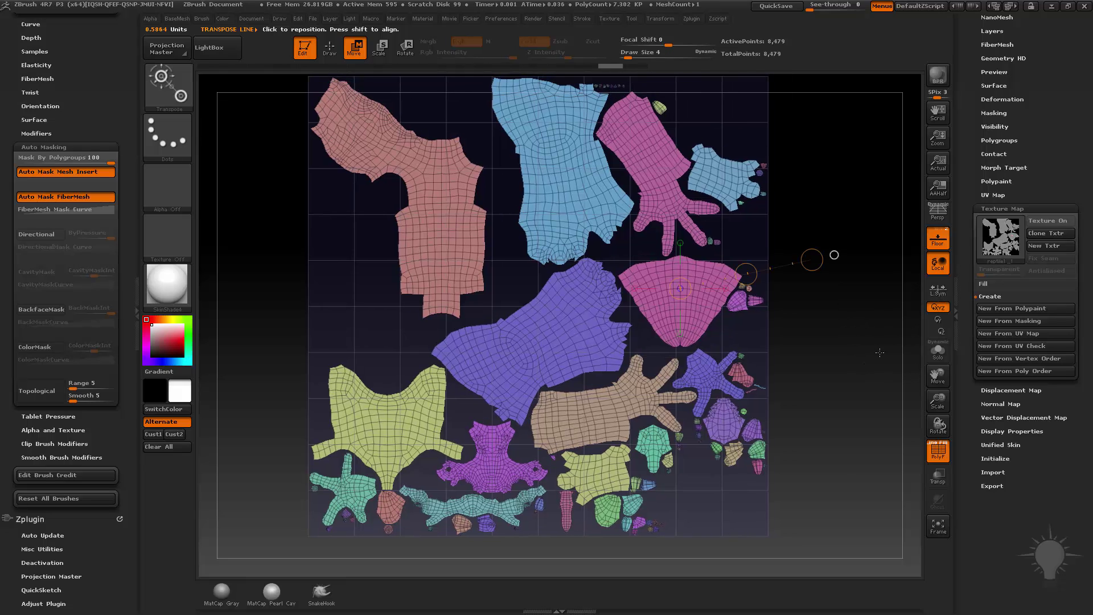
Unflatten the UV layout back to the 3D reptile and collapse the texture creation options.
left_click_drag(78, 160, 27, 216)
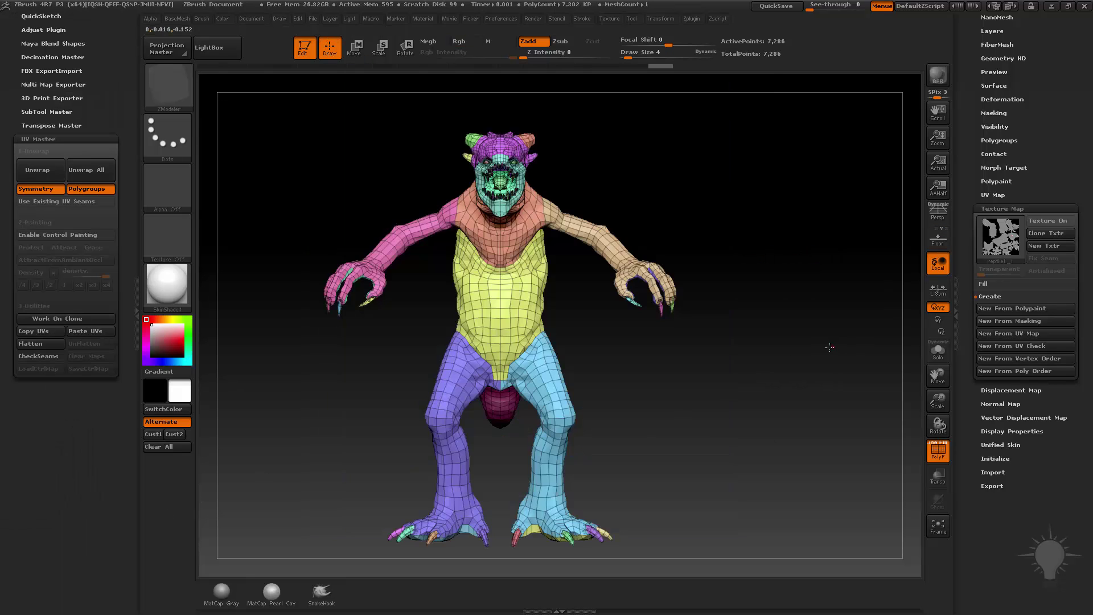
left_click_drag(825, 344, 788, 349)
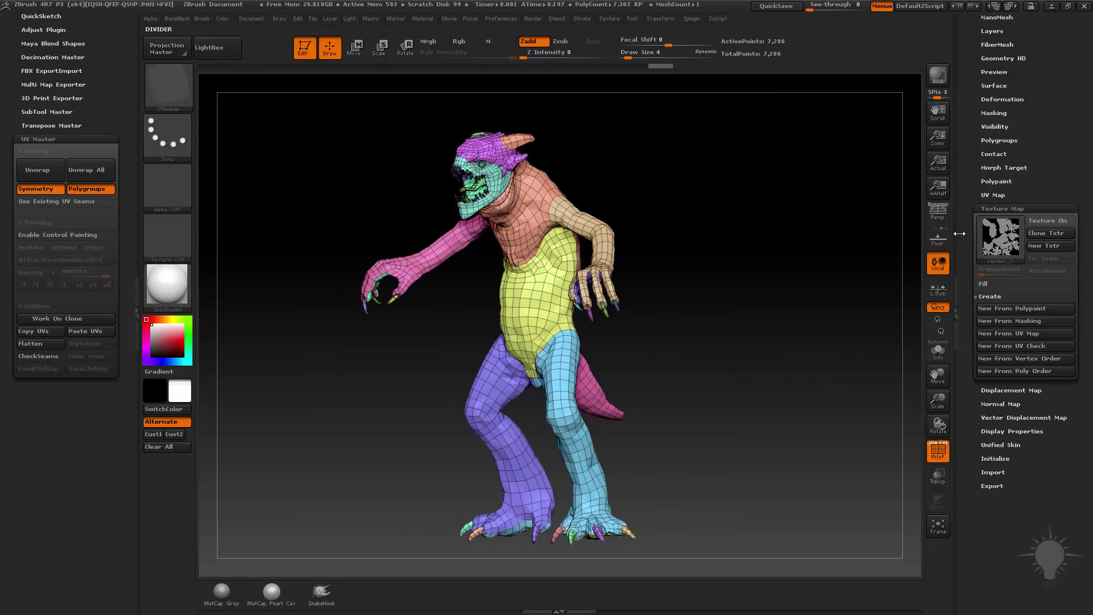
left_click(990, 296)
key("shift")
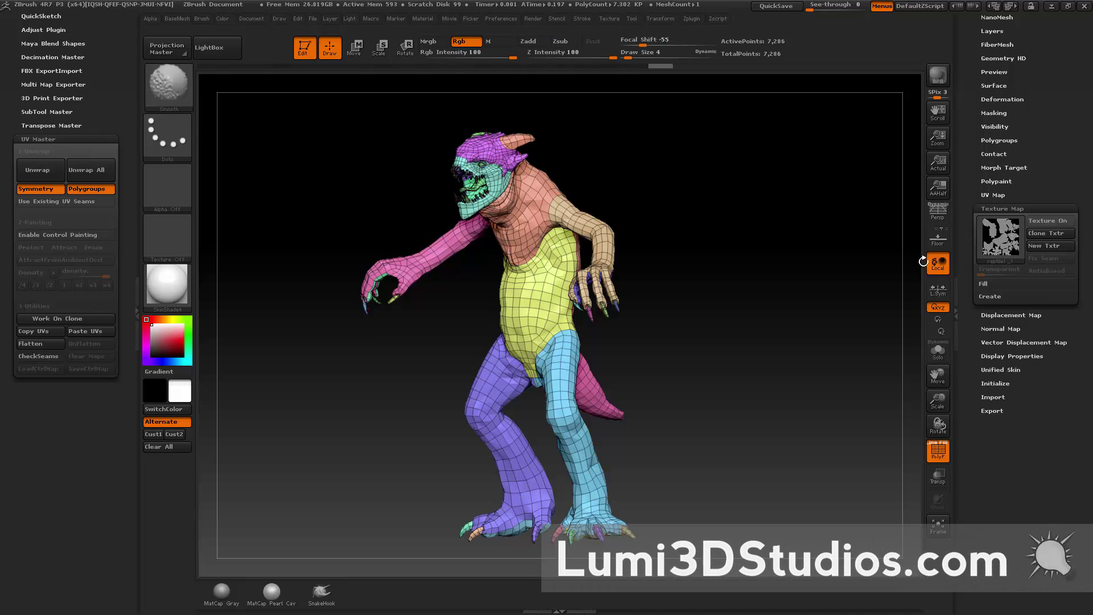
left_click_drag(962, 190, 962, 445)
mouse_move(757, 336)
left_mouse_down("shift")
mouse_move(813, 348)
mouse_move(805, 330)
mouse_move(755, 355)
left_mouse_up("shift")
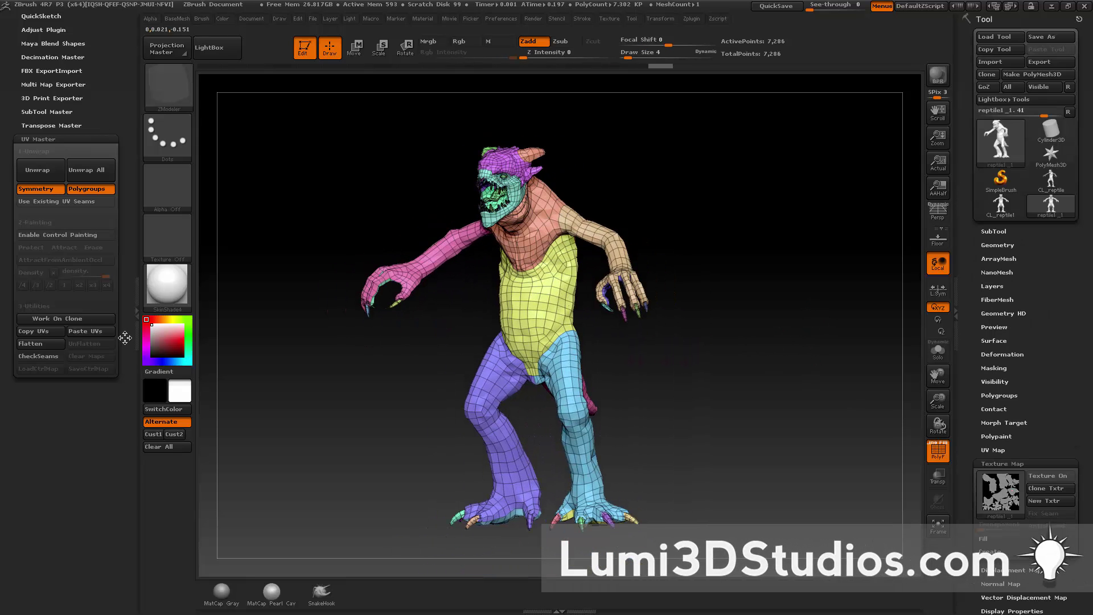